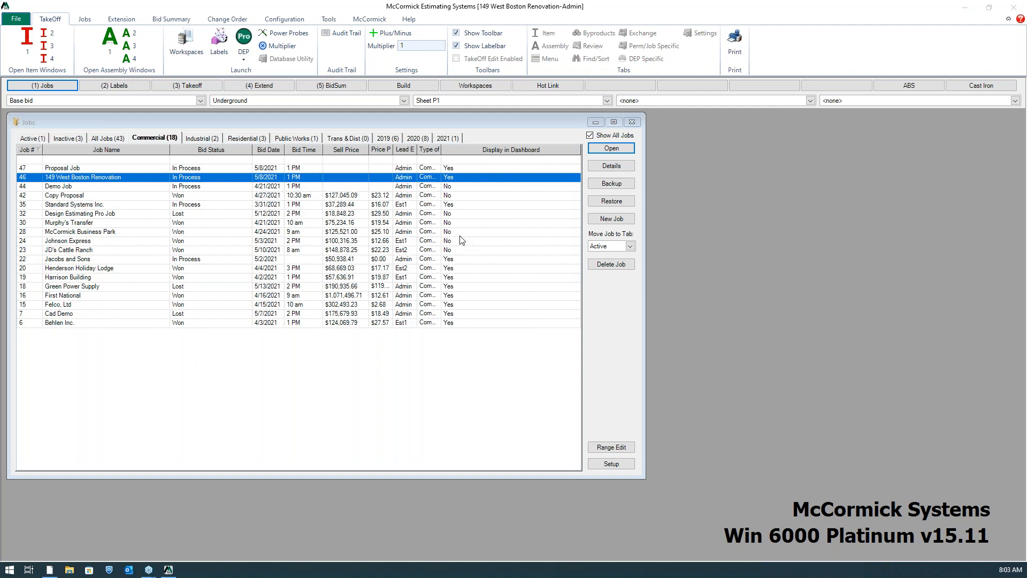
Reopen the job list and open the DEP drawings of the 149 West Boston Renovation job
left_click(632, 122)
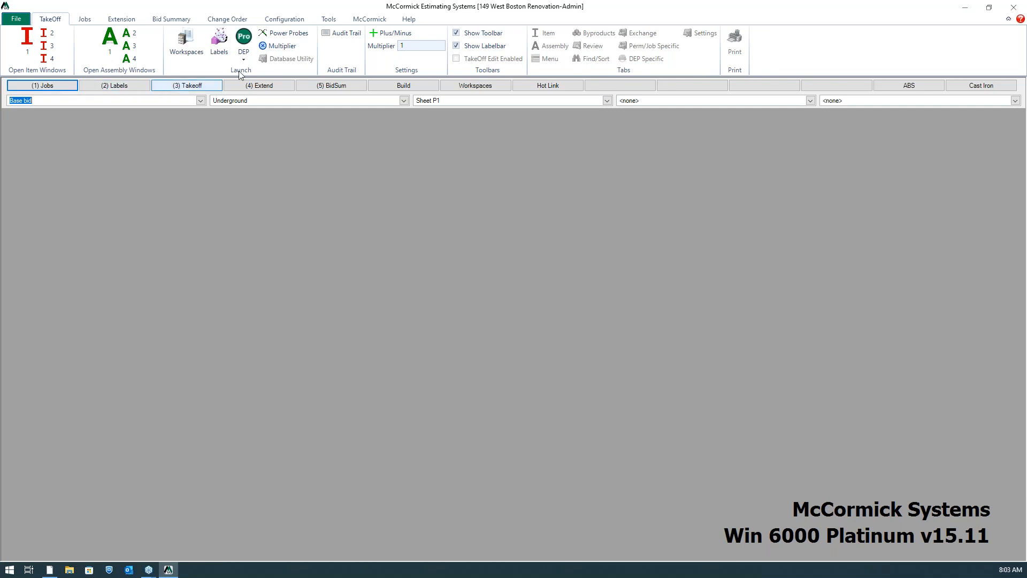
left_click(36, 87)
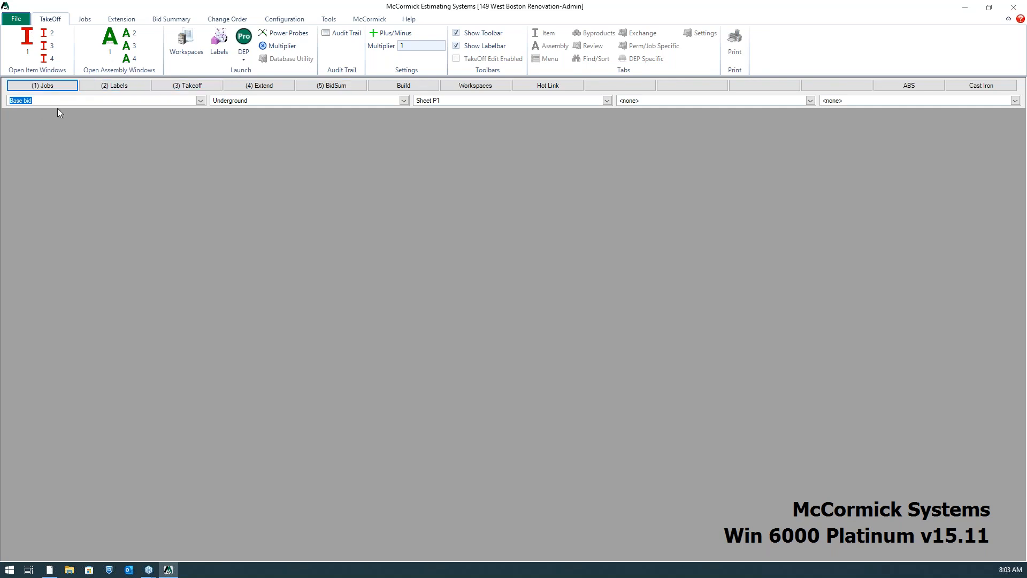
left_click(56, 87)
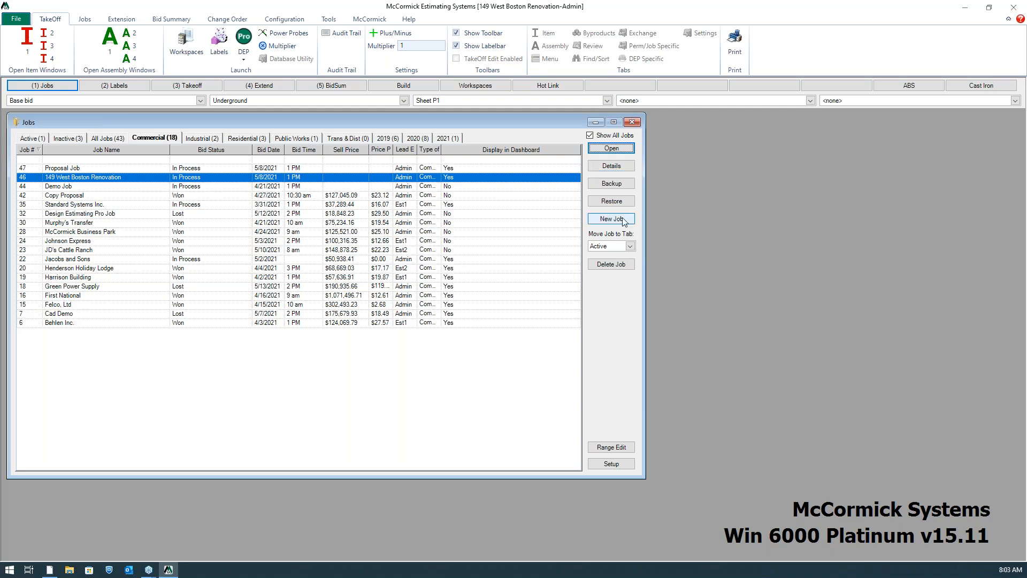
left_click(623, 167)
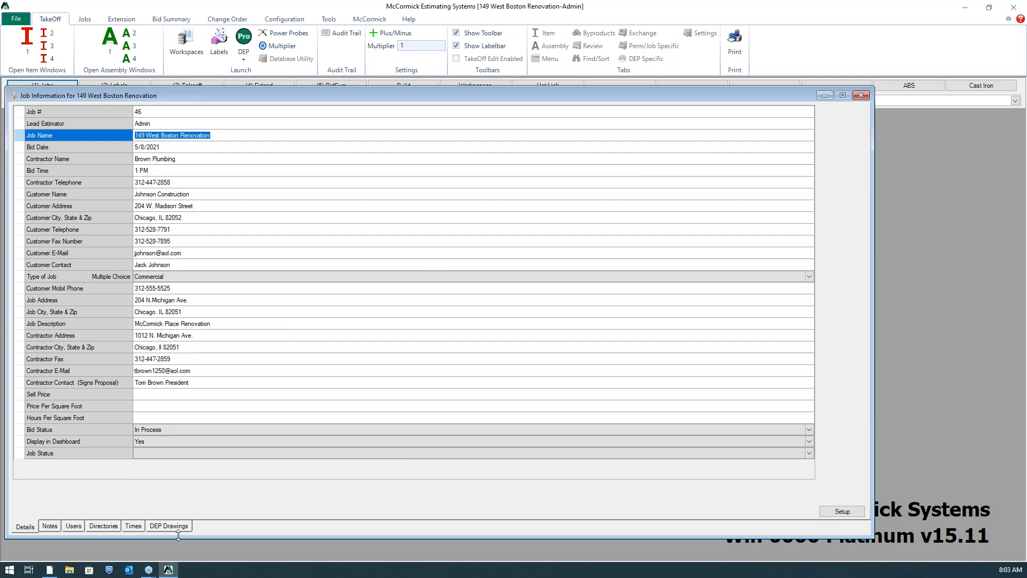
left_click(181, 527)
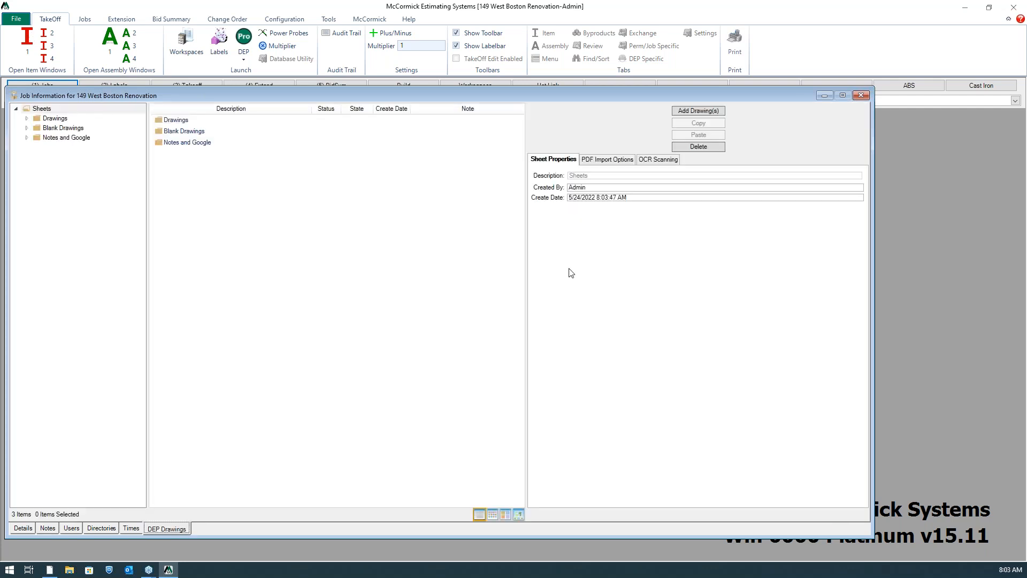
Import the drawing file BRENTWOOD II FRONT (1) into the job, and close the job information and job list
left_click(684, 112)
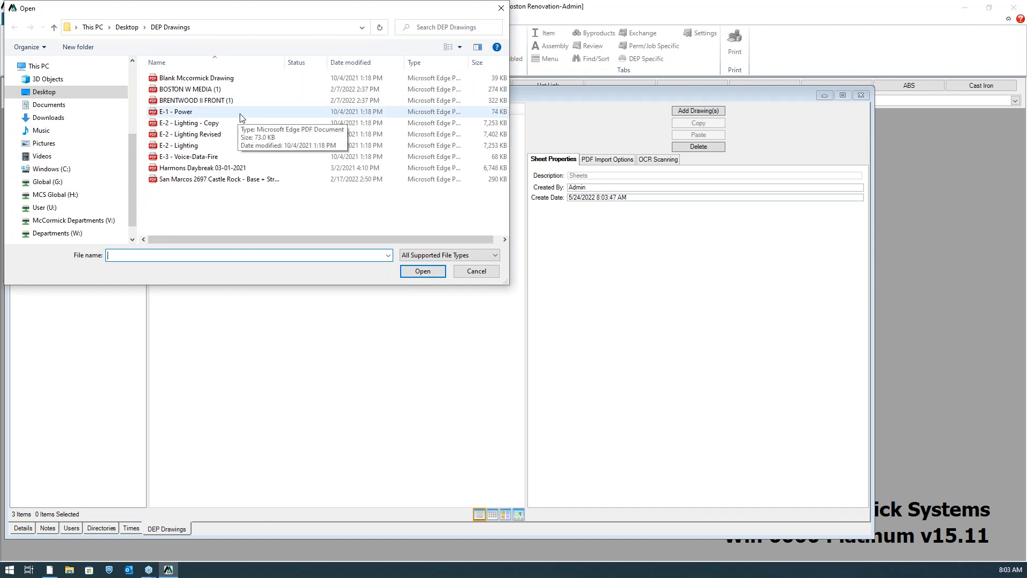
left_click(245, 101)
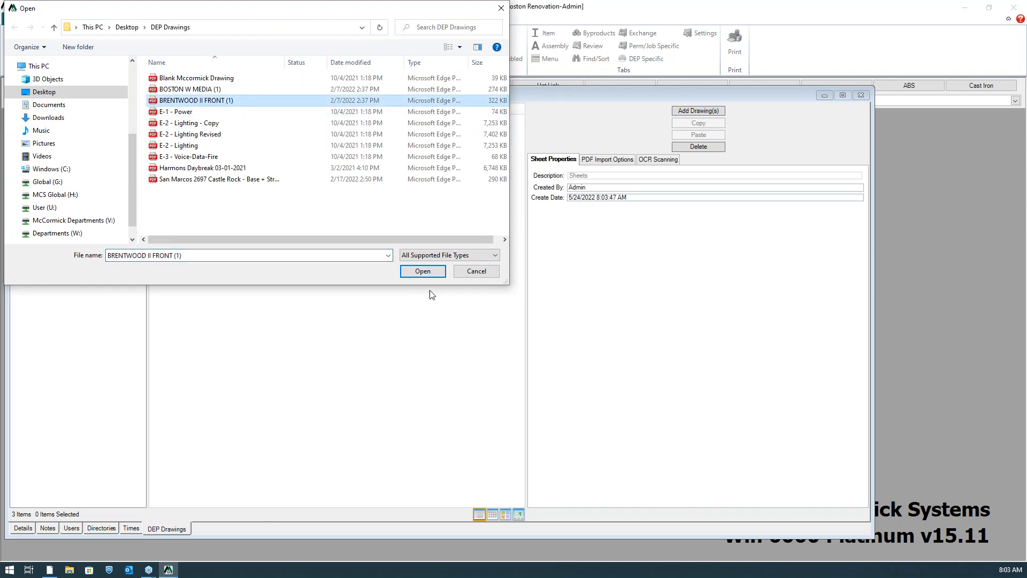
left_click(438, 271)
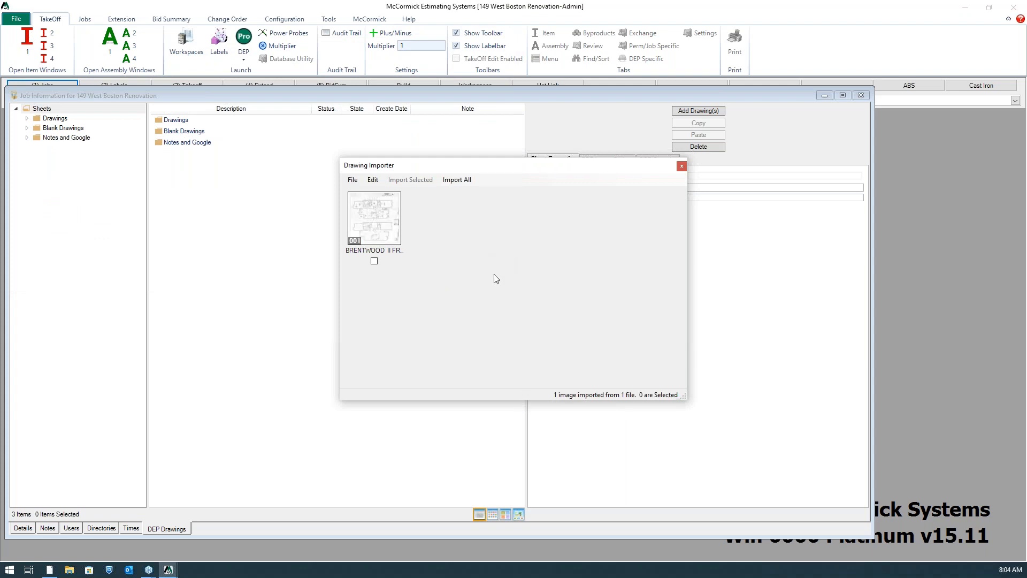
left_click(456, 180)
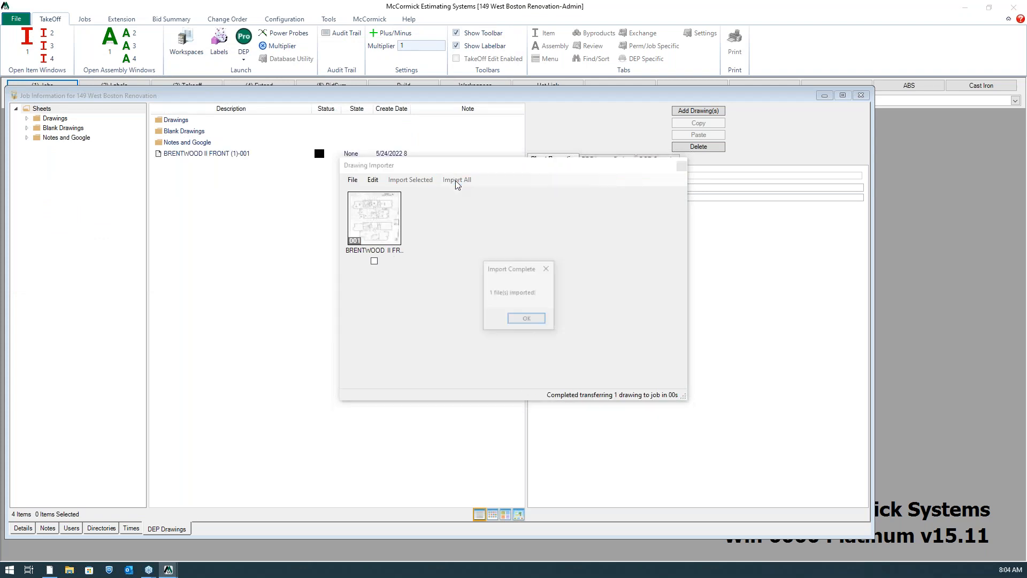
left_click(527, 319)
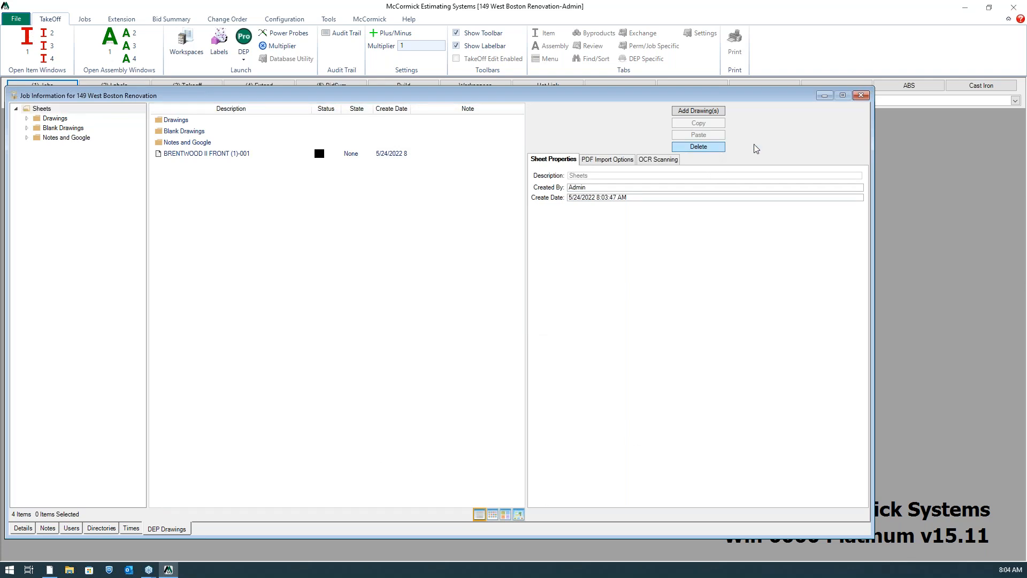
left_click(861, 97)
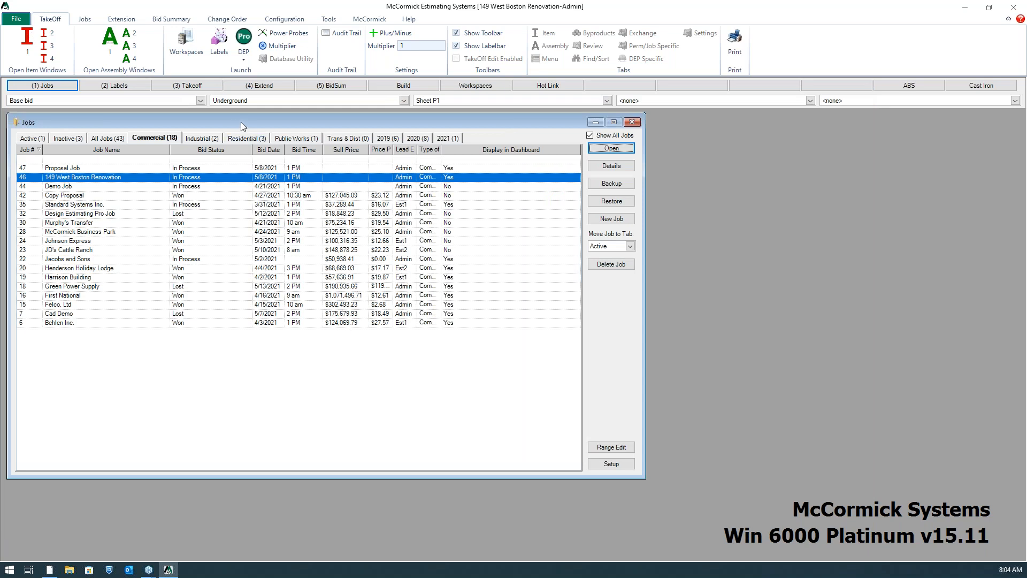
left_click(632, 122)
Examine the job's labels for bid packages, floors and sheets
left_click(115, 86)
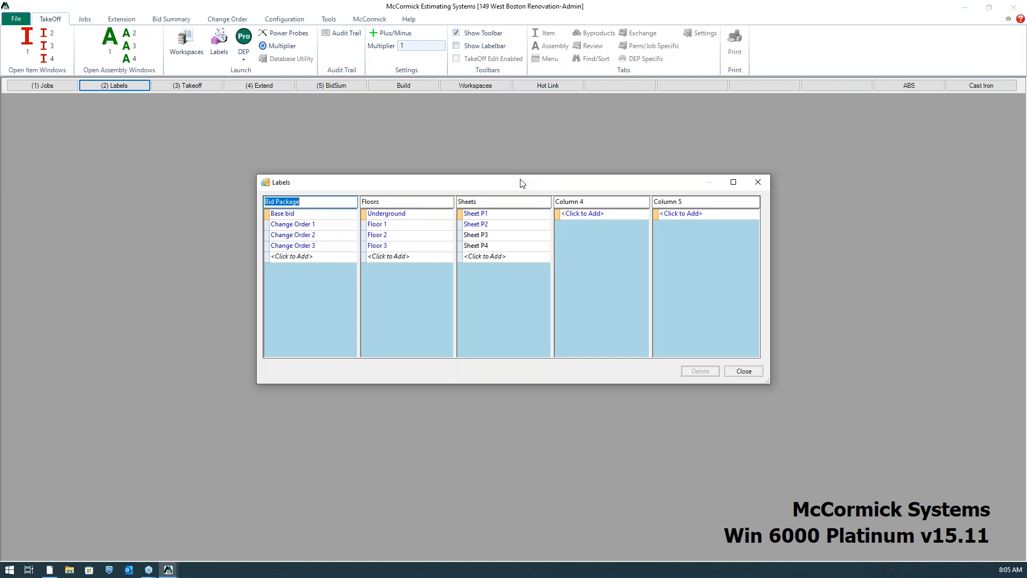
left_click(758, 182)
Open the takeoff windows and switch the database list from assemblies to items
left_click(192, 89)
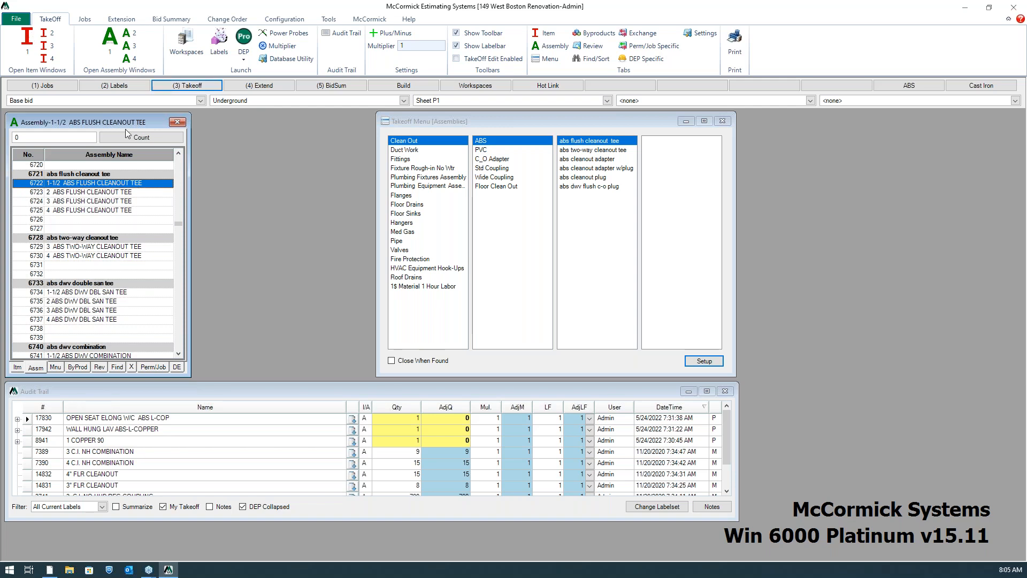
mouse_move(65, 125)
left_mouse_down()
mouse_move(131, 122)
mouse_move(69, 128)
left_mouse_up()
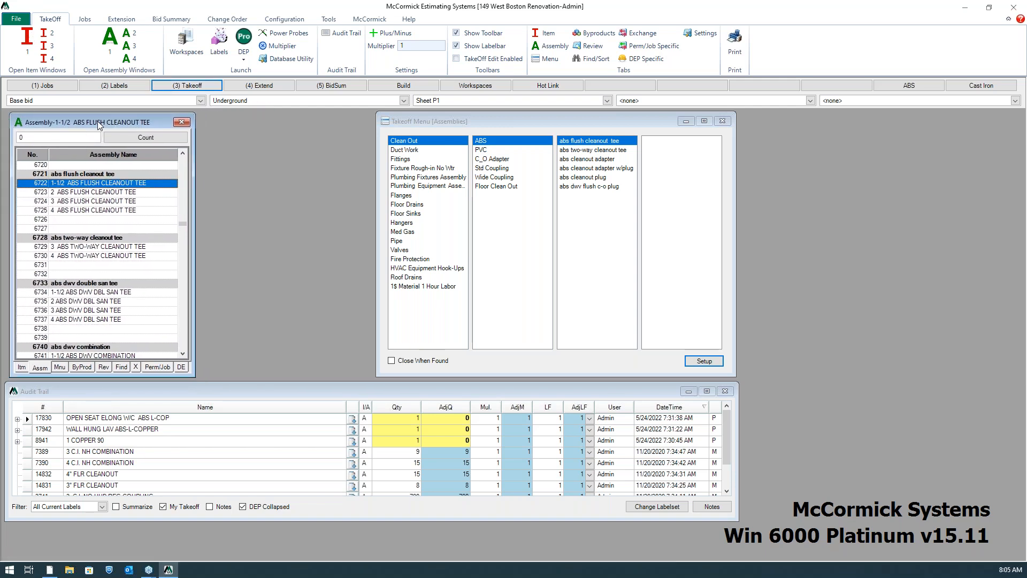
left_click(22, 367)
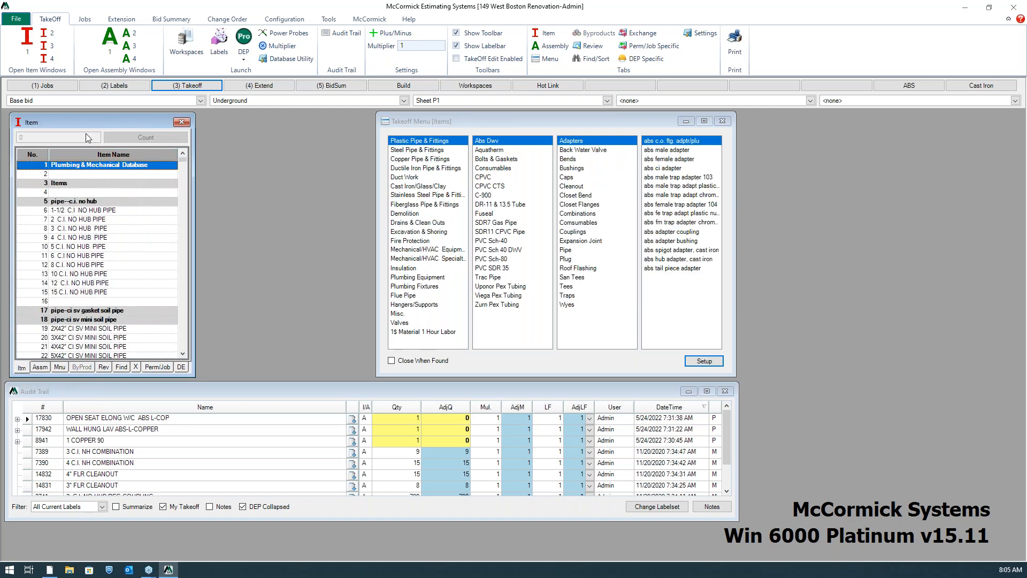
Review the specifications of the 2 C.I. NO HUB PIPE item, moving the Takeoff Menu clear of them
left_click(73, 219)
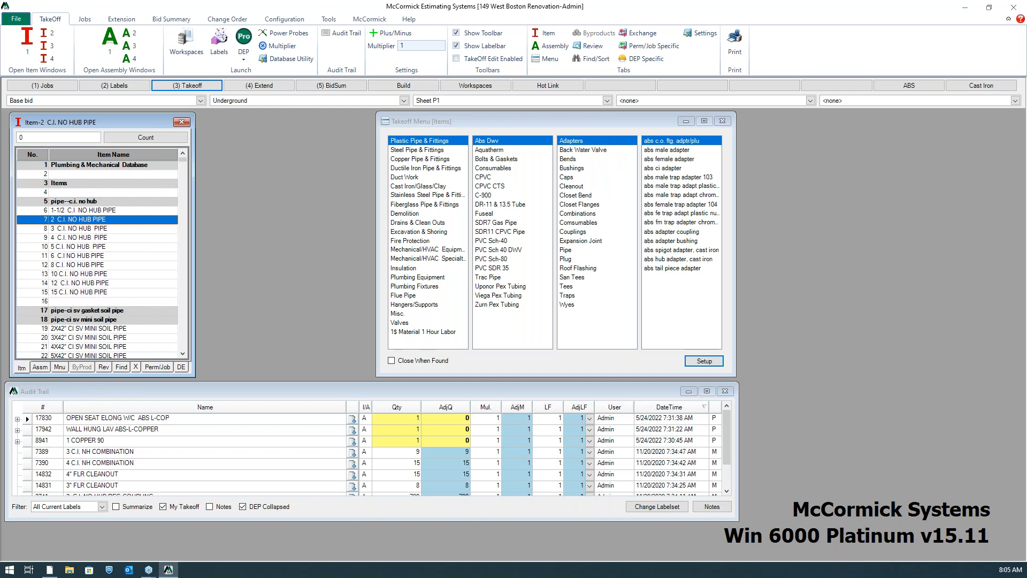
right_click(112, 366)
left_click_drag(505, 121, 546, 121)
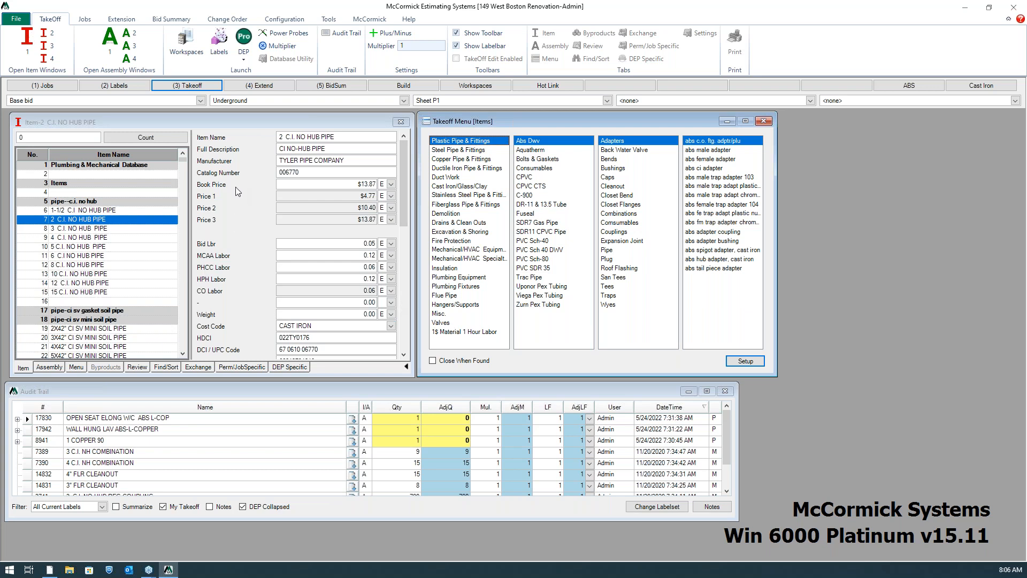
mouse_move(224, 212)
left_click(23, 369)
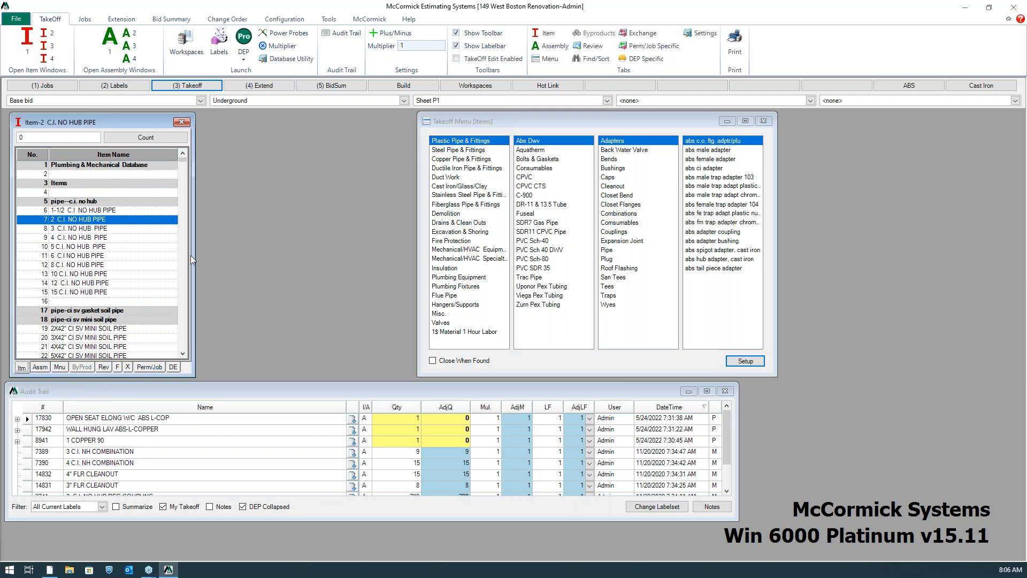
Take off a quantity of 100 for the 2 C.I. NO HUB PIPE item and reposition the Audit Trail window
left_click(127, 229)
left_click(129, 220)
type("100")
key("Return")
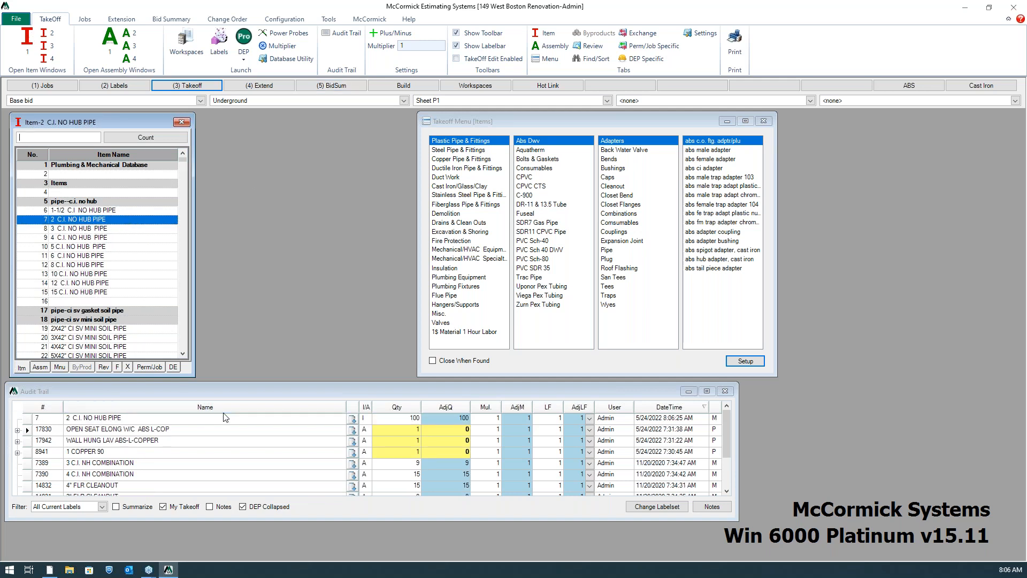
left_click_drag(238, 387, 243, 401)
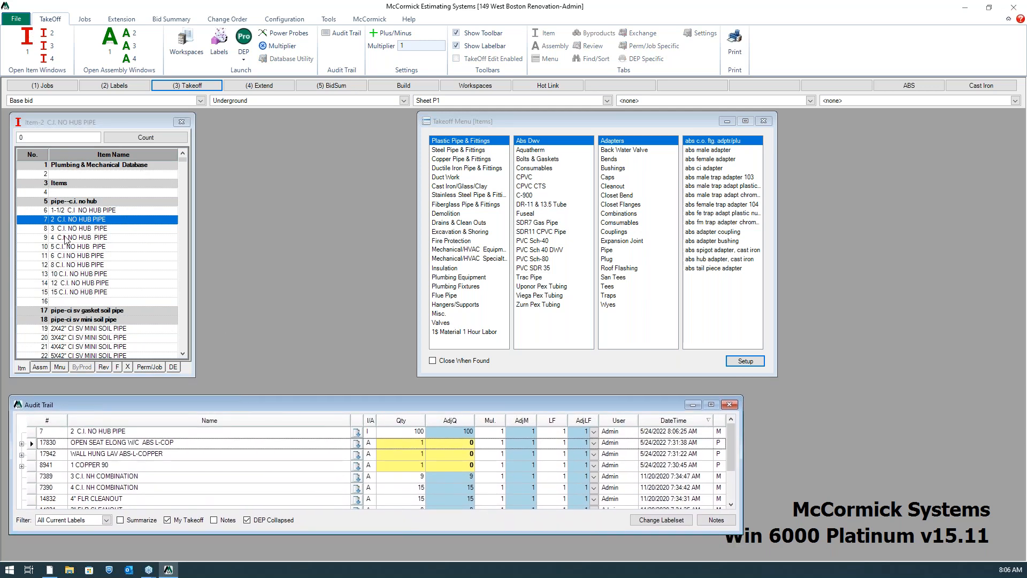
Find the l-hard copper tube 95/5 items among the Copper-95/5 tubes in Copper Pipe & Fittings
left_click_drag(532, 123, 497, 122)
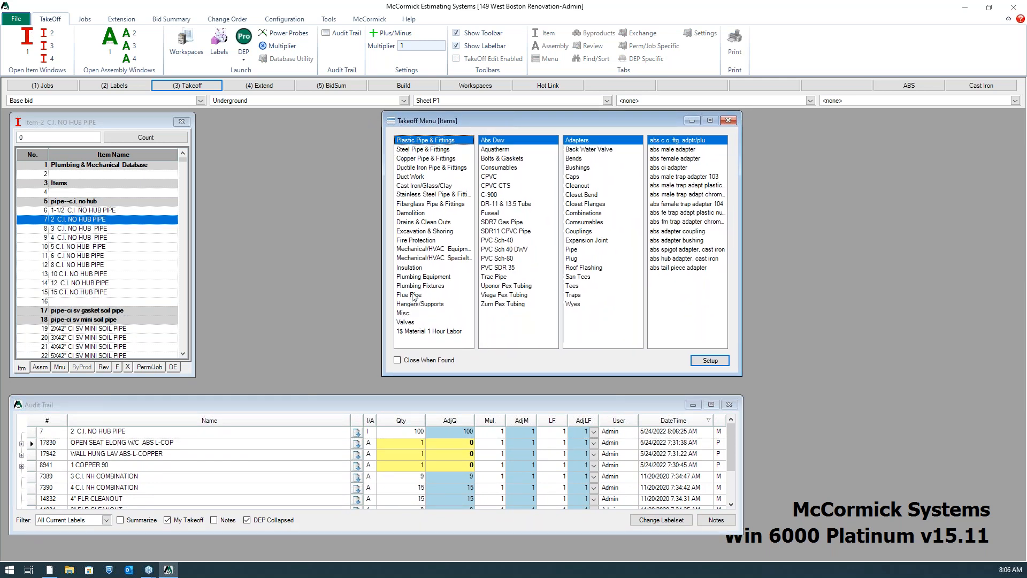
left_click(435, 160)
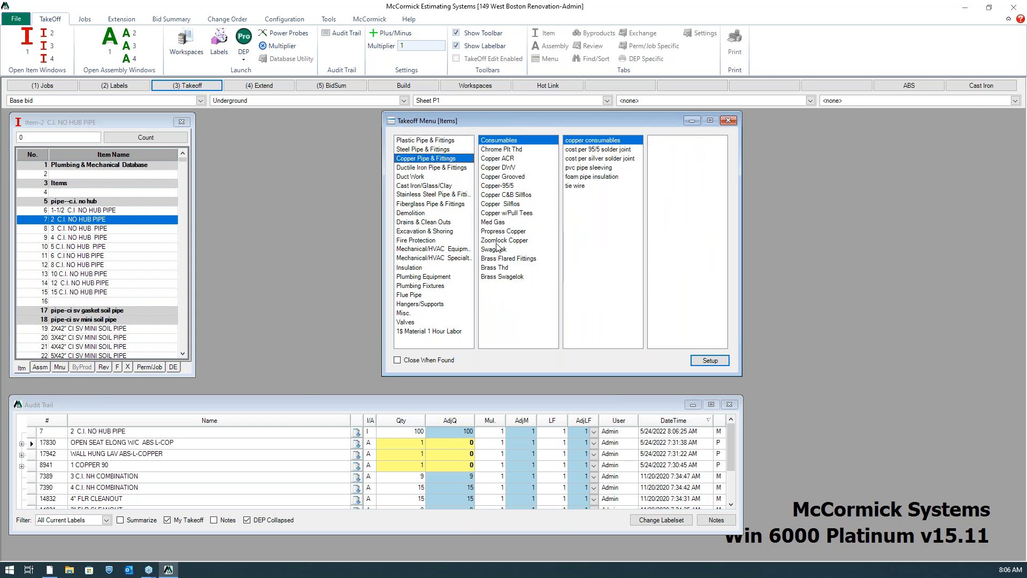
left_click(513, 168)
left_click(511, 185)
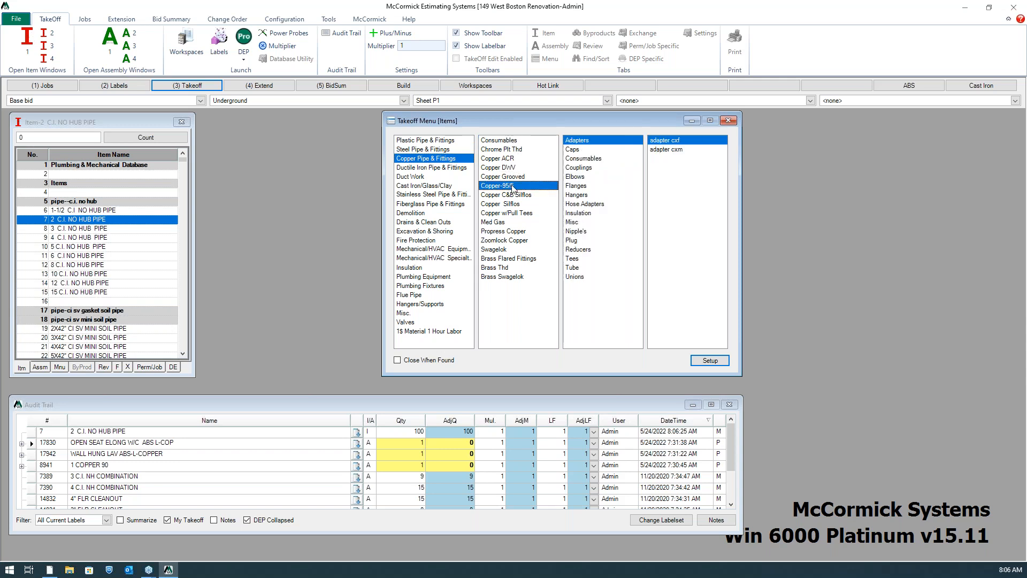
left_click(578, 268)
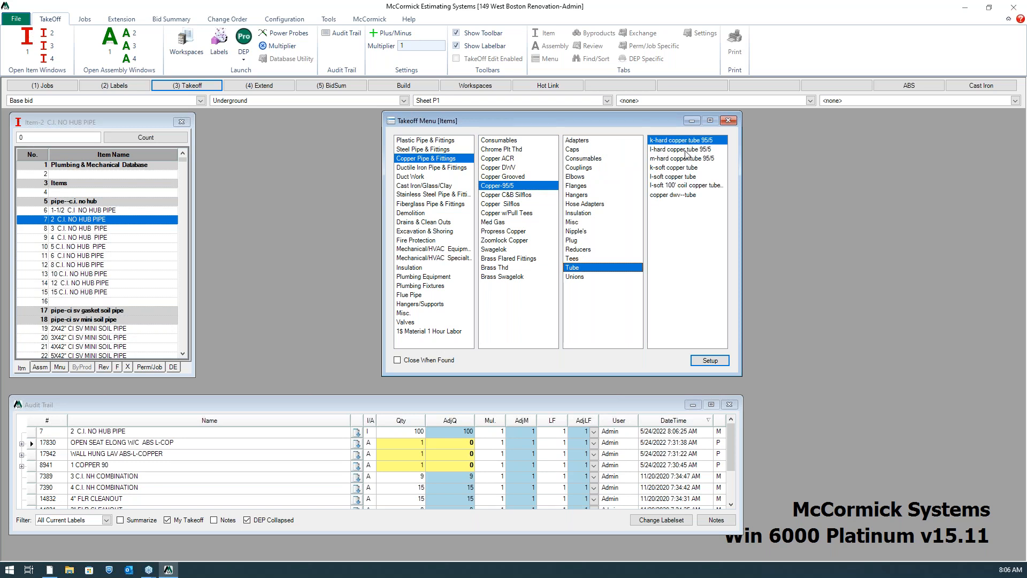
left_click(680, 150)
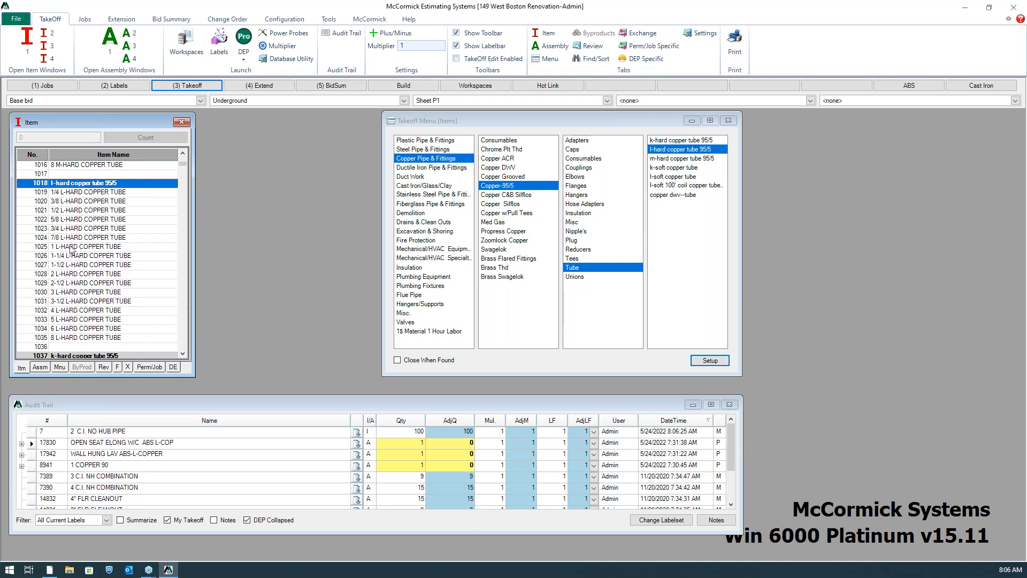
Take off a quantity of 100 for the 3/4 L-HARD COPPER TUBE item
left_click(90, 220)
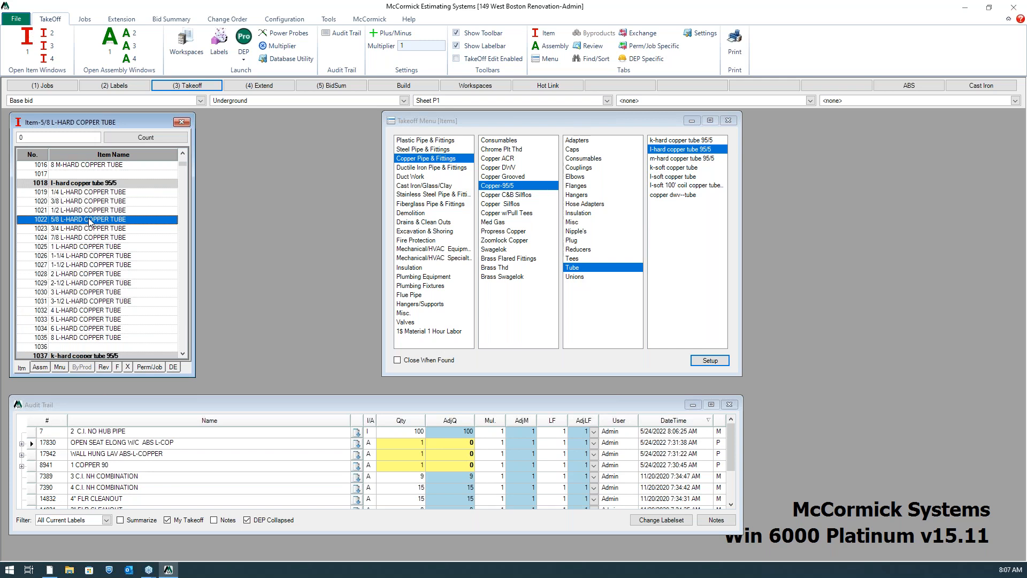
left_click(106, 230)
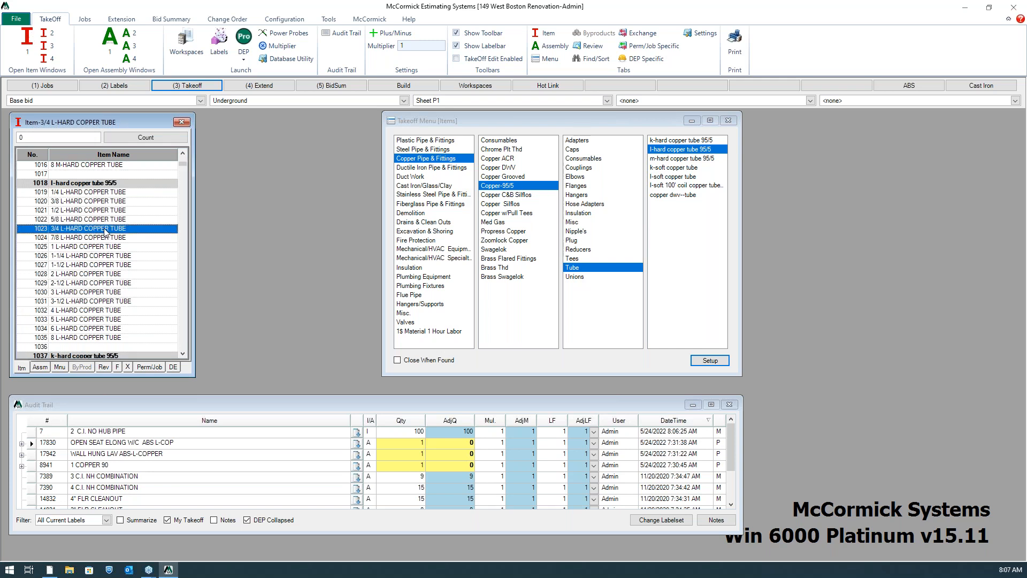
type("100.")
key("Return")
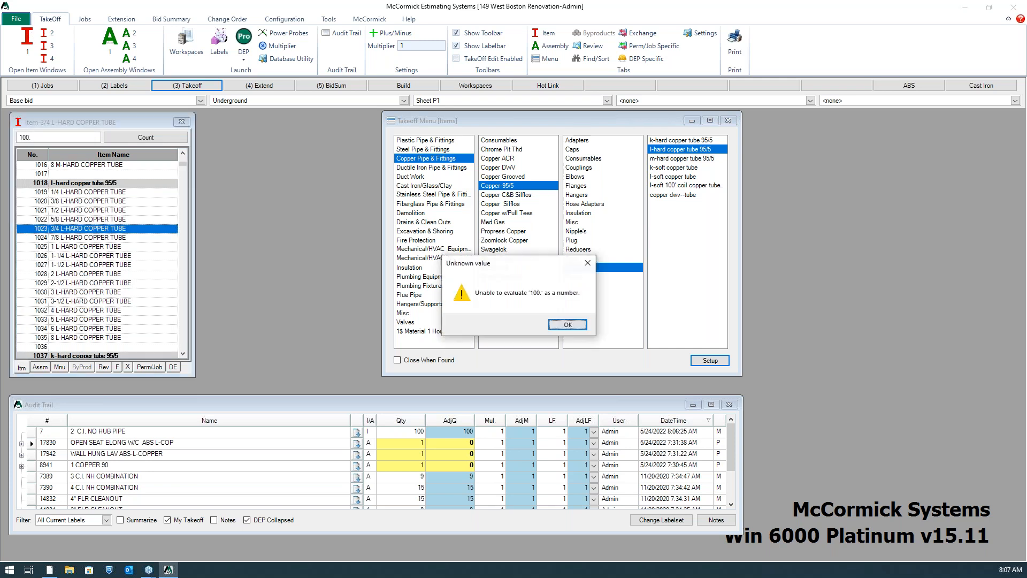
left_click(567, 325)
left_click(45, 239)
left_click(59, 229)
type("100")
key("Return")
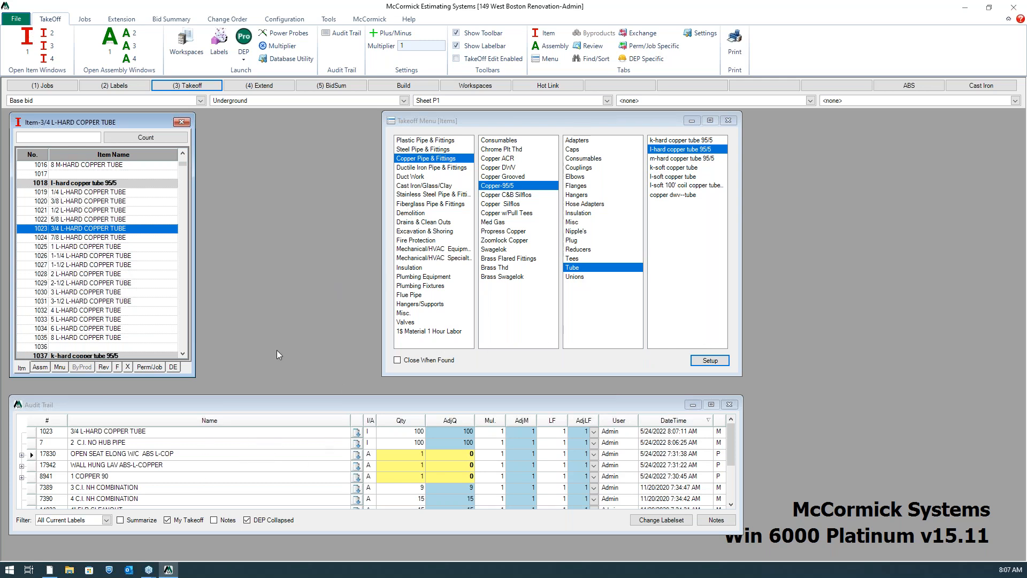
Find the lav abs-L-copper assemblies under Plumbing Fixtures Assembly and take off a quantity of 2 for WALL HUNG LAV ABS-L-COPPER
left_click(40, 367)
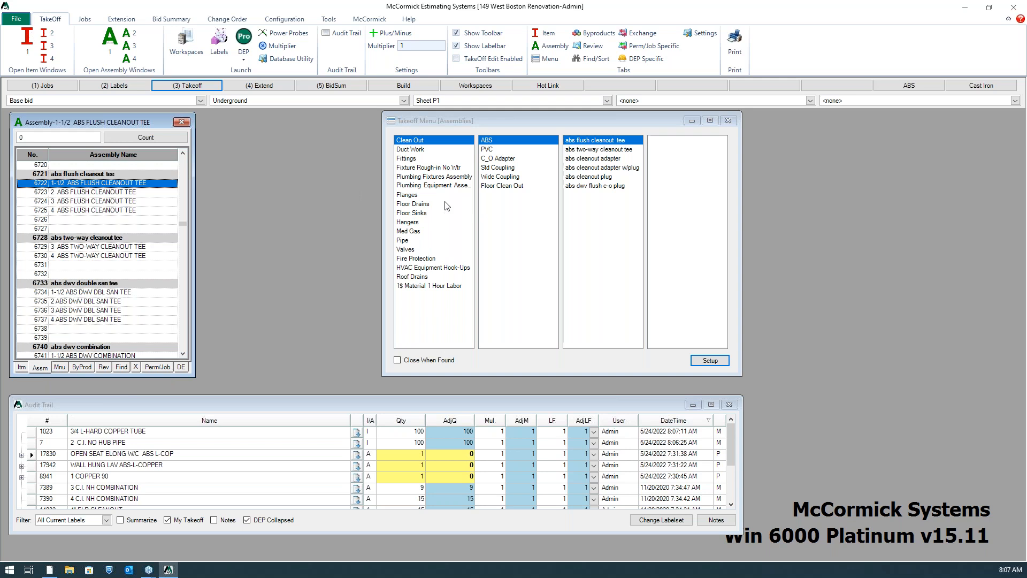
left_click(425, 177)
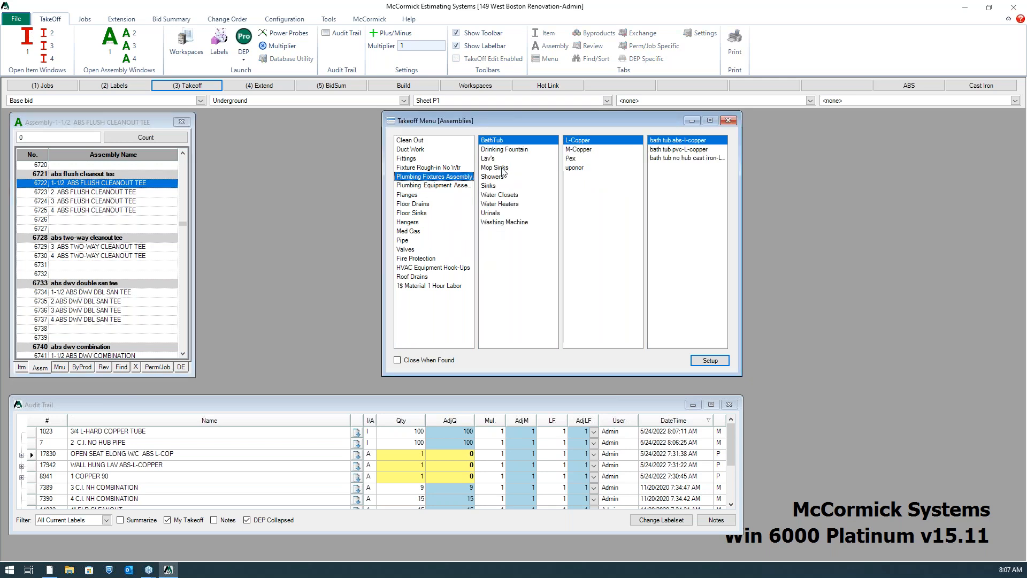
left_click(497, 159)
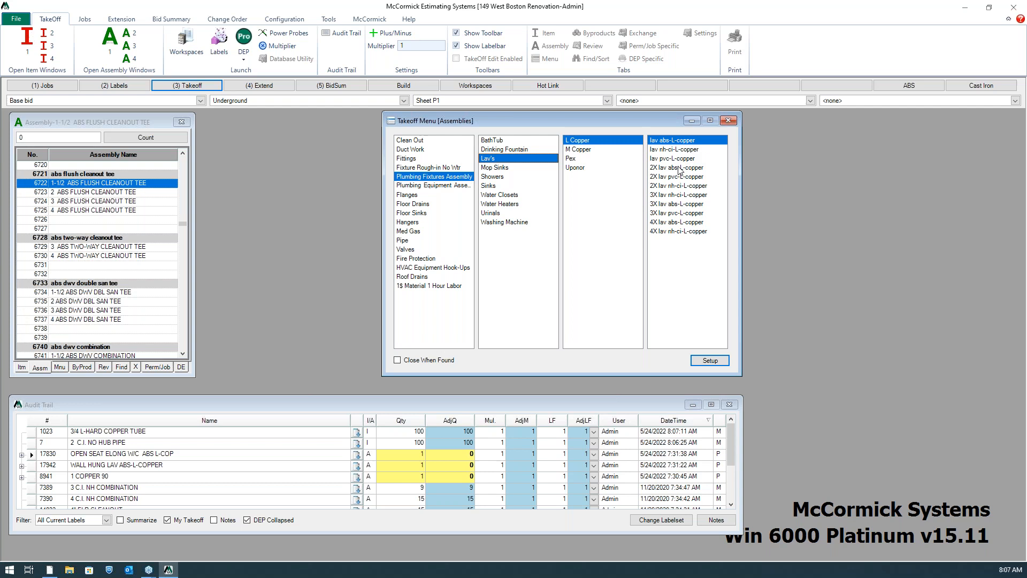
double_click(694, 142)
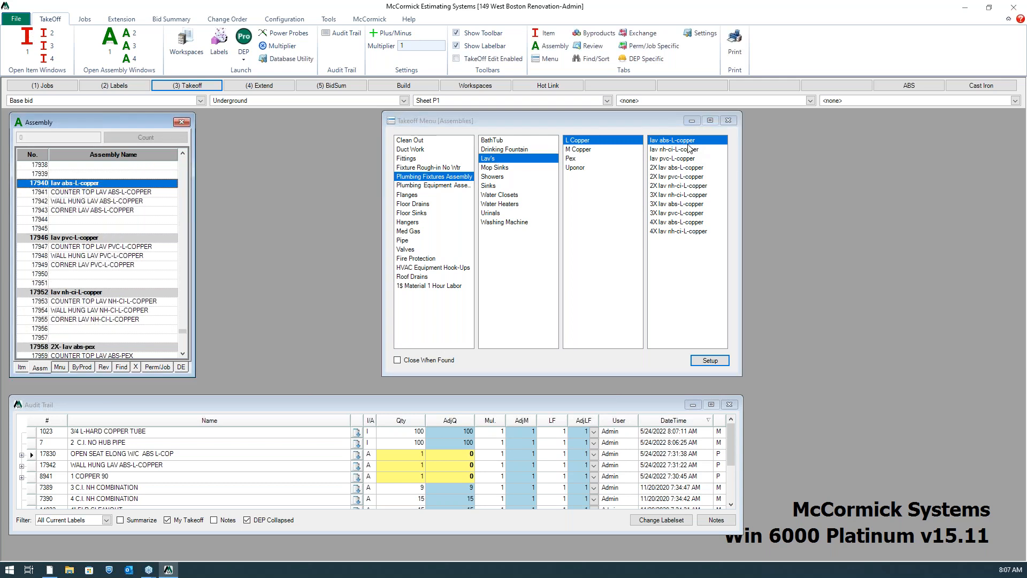
left_click(113, 202)
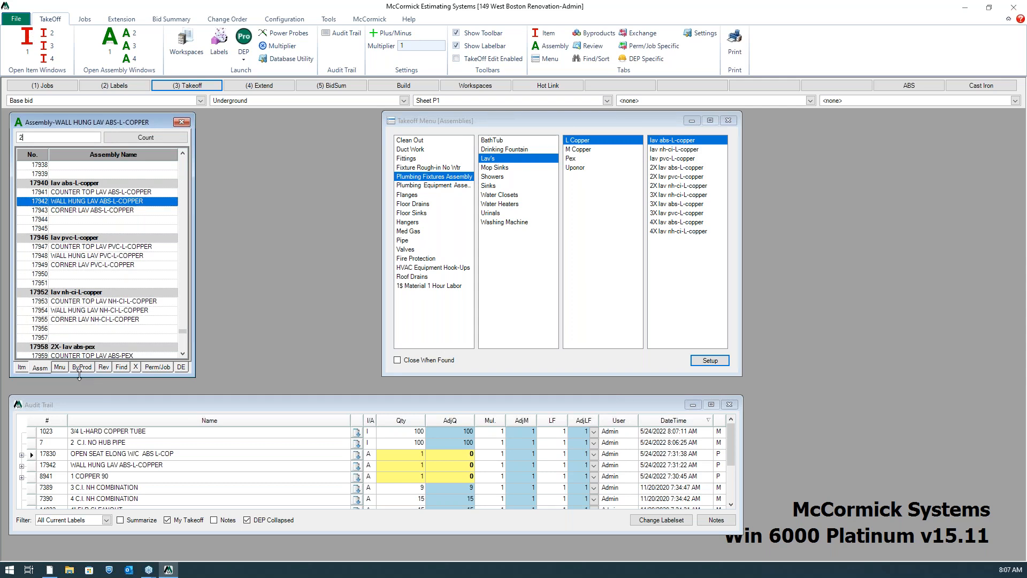
key("Return")
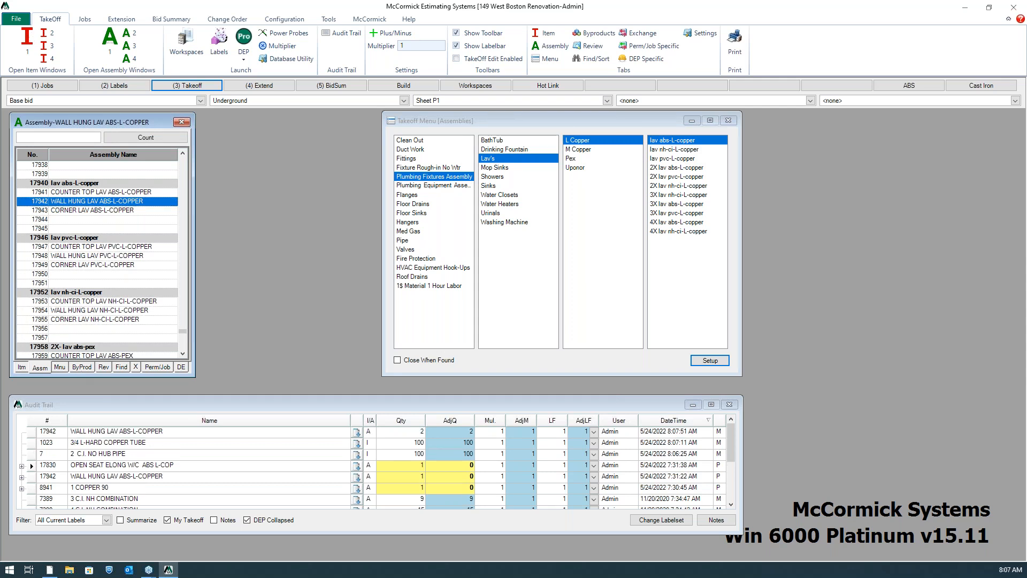
Review the byproducts of the WALL HUNG LAV ABS-L-COPPER assembly, moving the Takeoff Menu clear of them
left_click(75, 368)
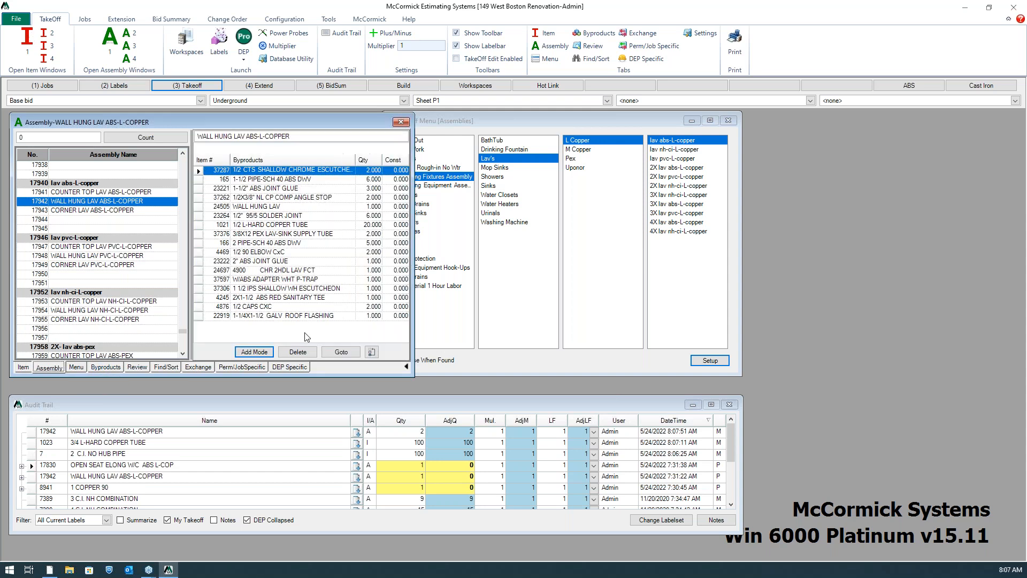
left_click_drag(506, 119, 544, 122)
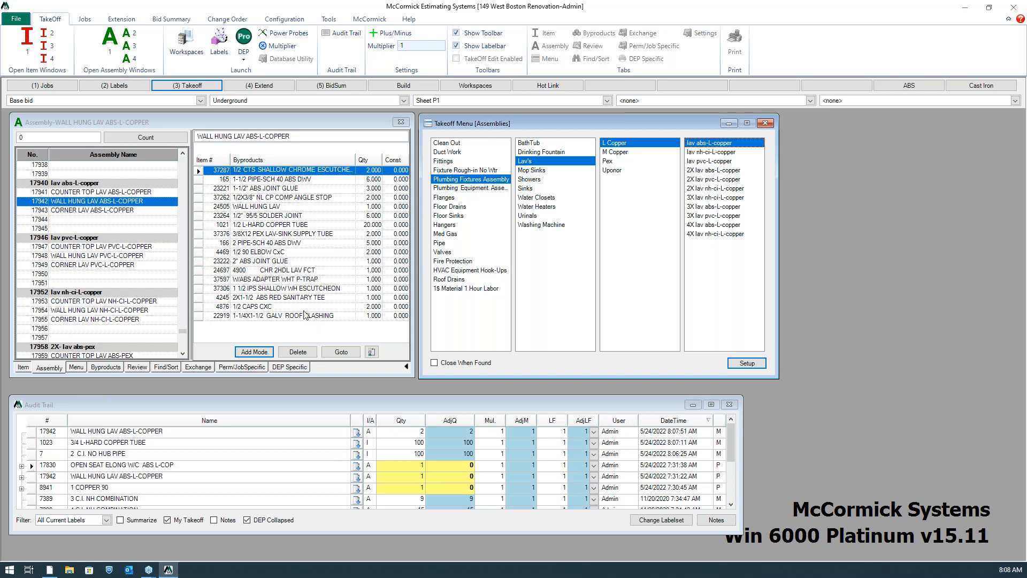
left_click(56, 368)
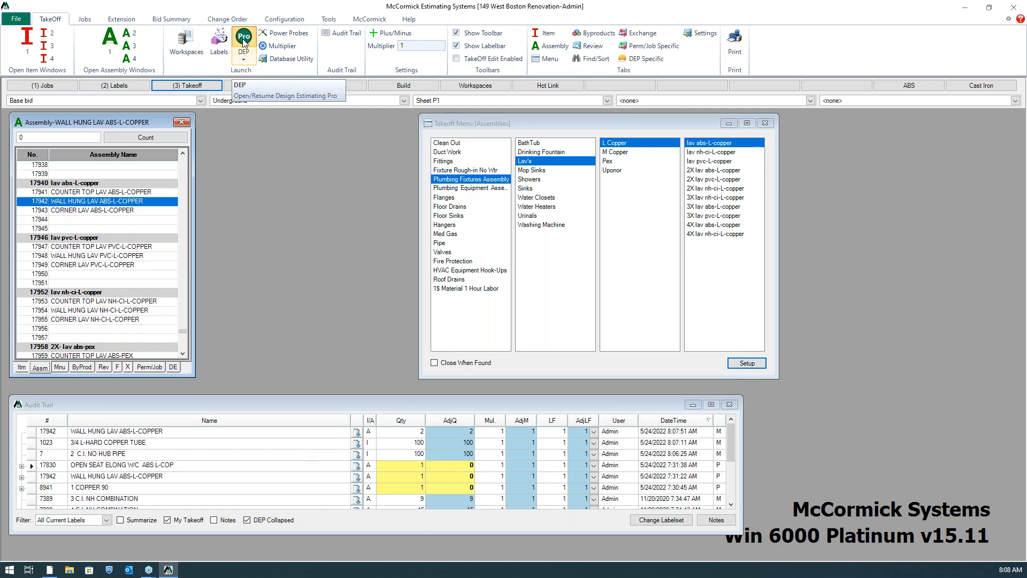
Switch to Design Estimating Pro and draw a 1" TYPE L COPPER 95/5 run of about 11 along the wall by Toilet 180
left_click(243, 42)
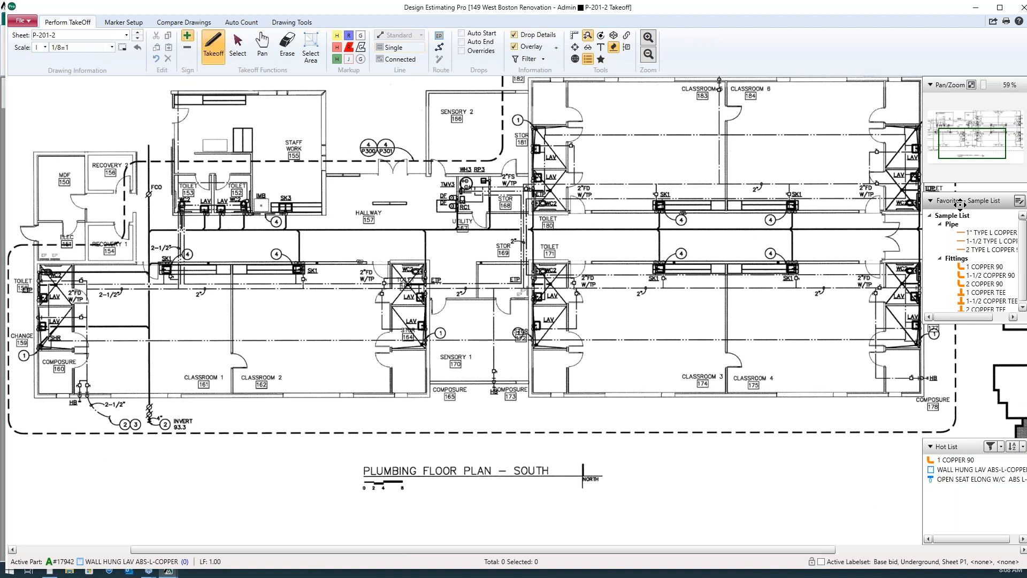
left_click_drag(961, 202, 961, 198)
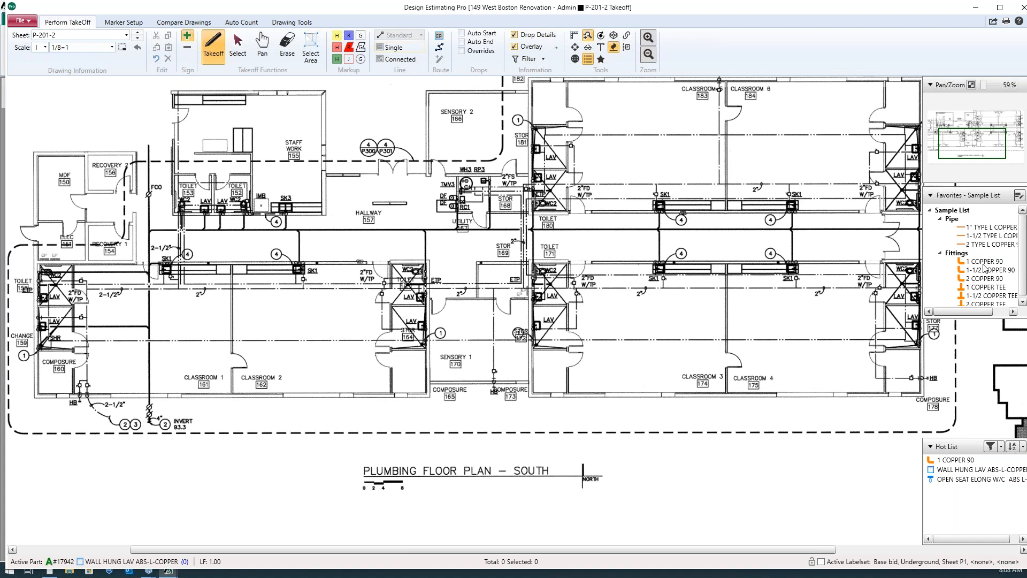
left_click(997, 226)
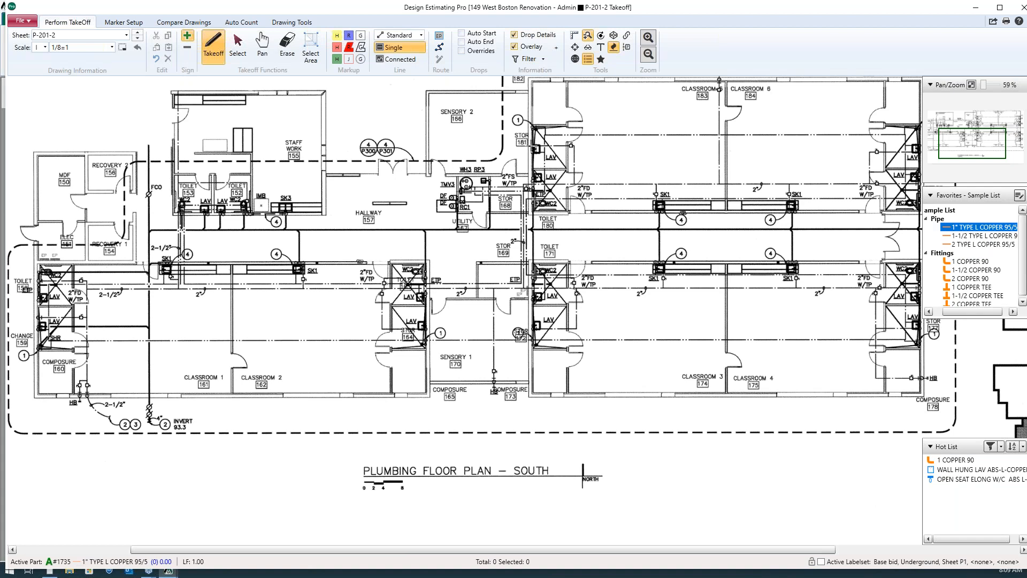
left_click(531, 148)
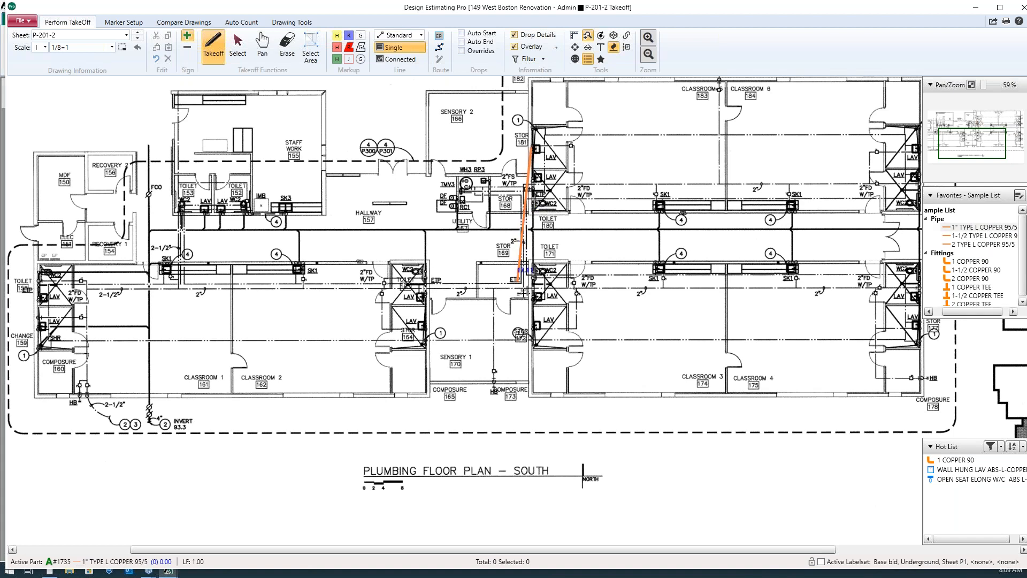
left_click(531, 230)
Enlarge the takeoff legend below the plumbing floor plan
scroll(128, 443, "up", 1)
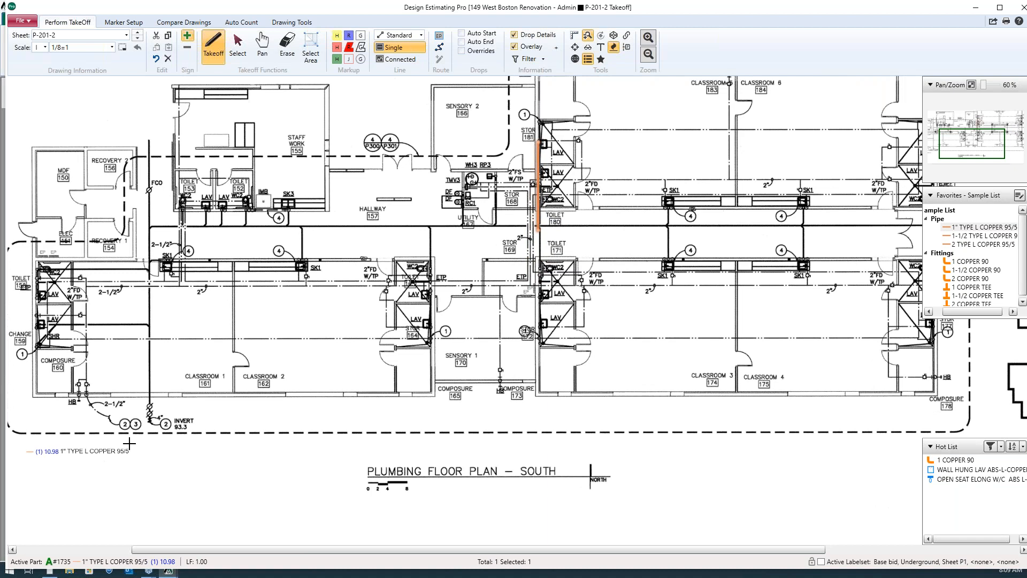
scroll(129, 443, "up", 1)
left_click(91, 495)
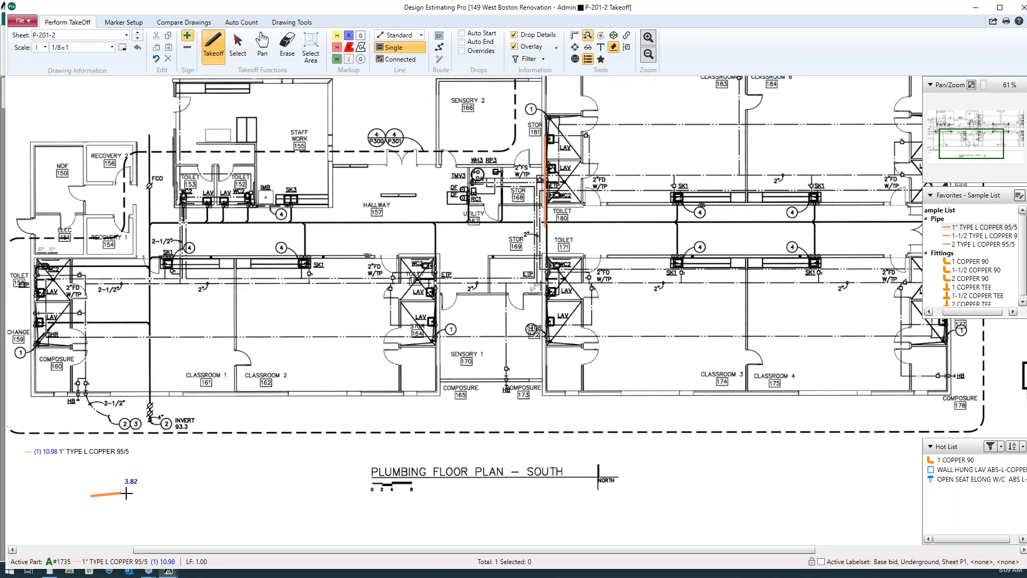
key("Escape")
left_click(91, 494)
left_click_drag(135, 496, 195, 496)
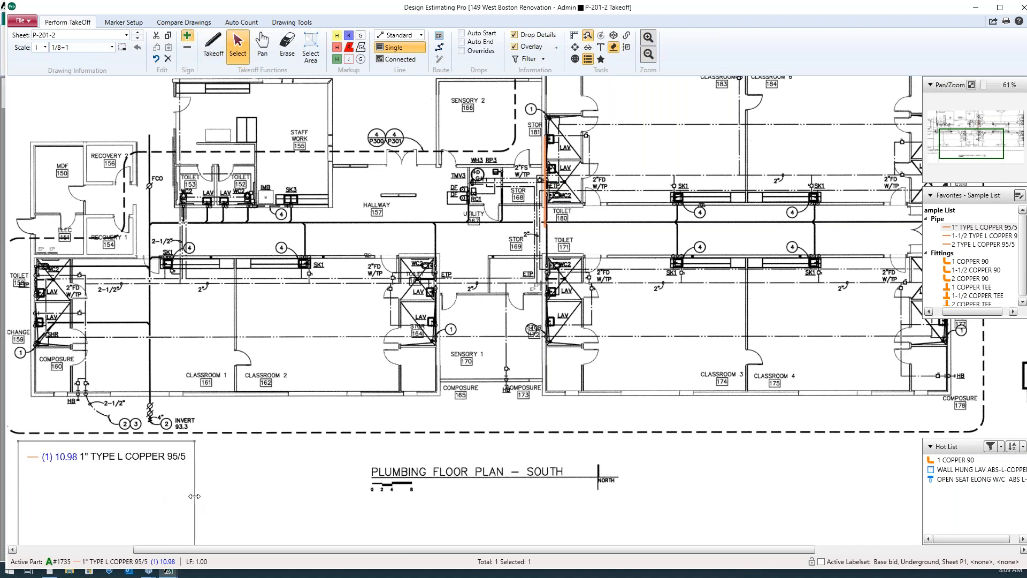
Place one 1 COPPER 90 fitting at the hallway end of the copper run and return to McCormick Estimating Systems
left_click(969, 261)
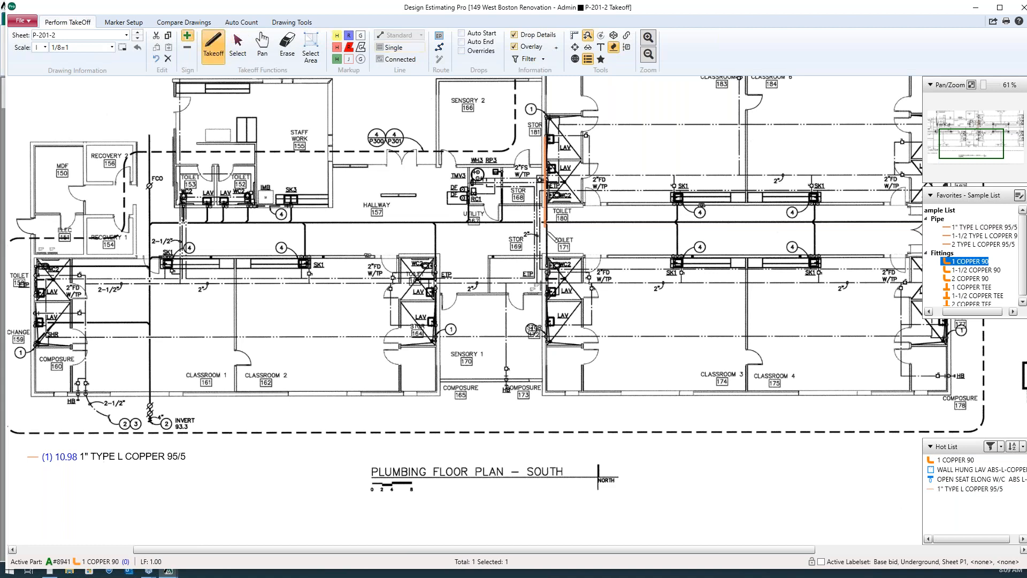
left_click(546, 230)
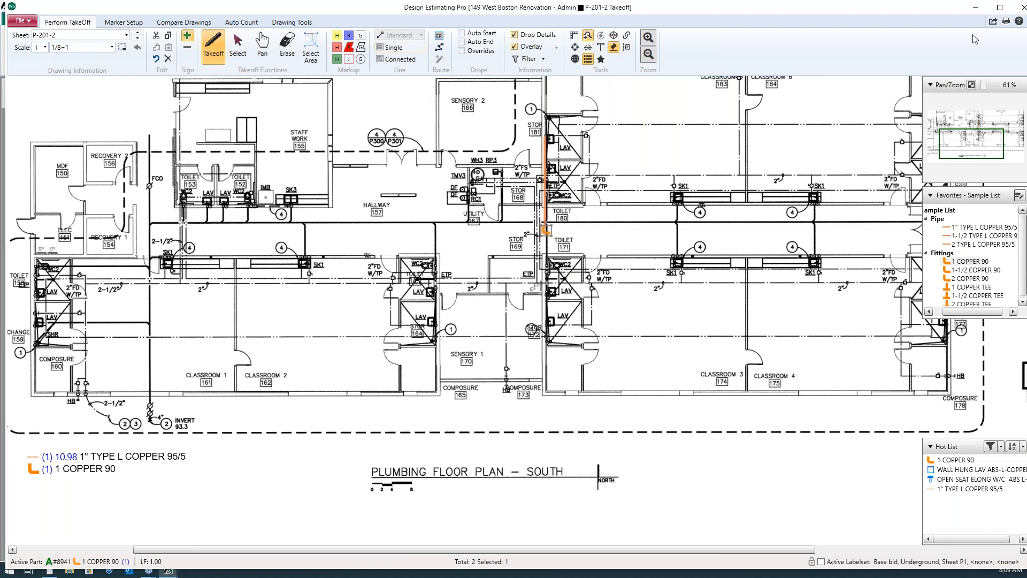
left_click(975, 9)
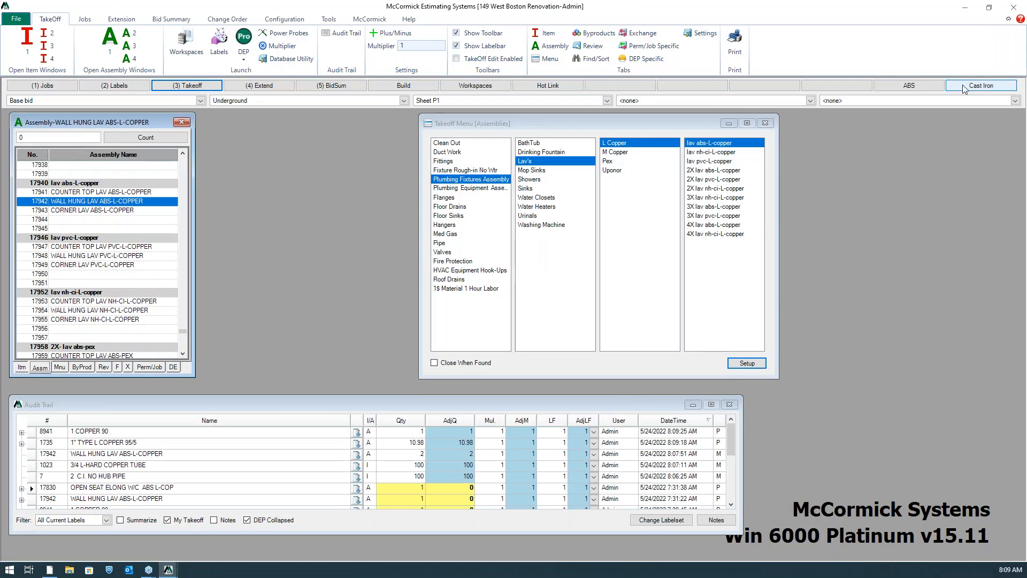
Choose the 4 C.I. NO HUB REG COUPLING assembly from the Cast Iron workspace as the active part in Design Estimating Pro
left_click(975, 88)
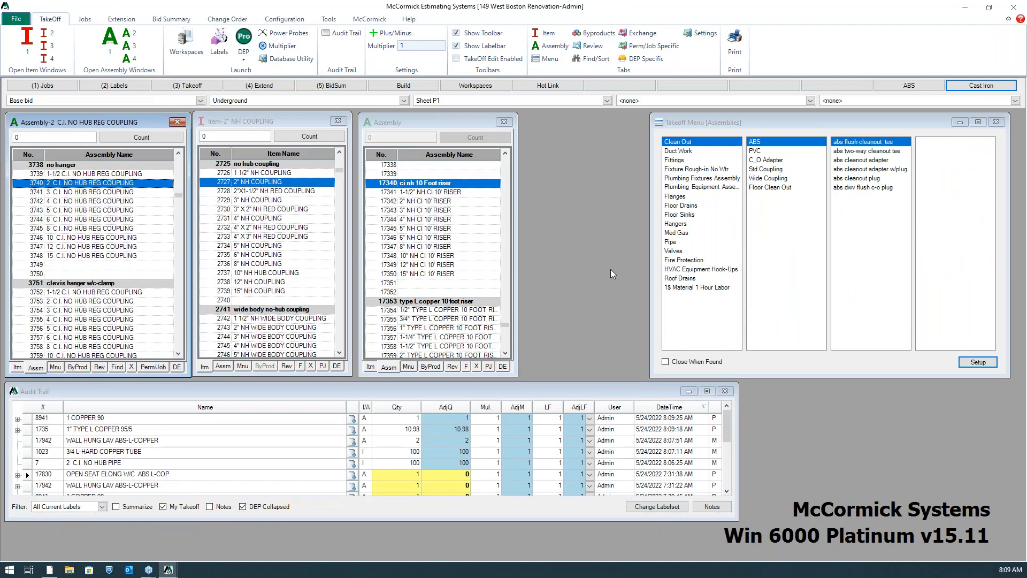
left_click(72, 201)
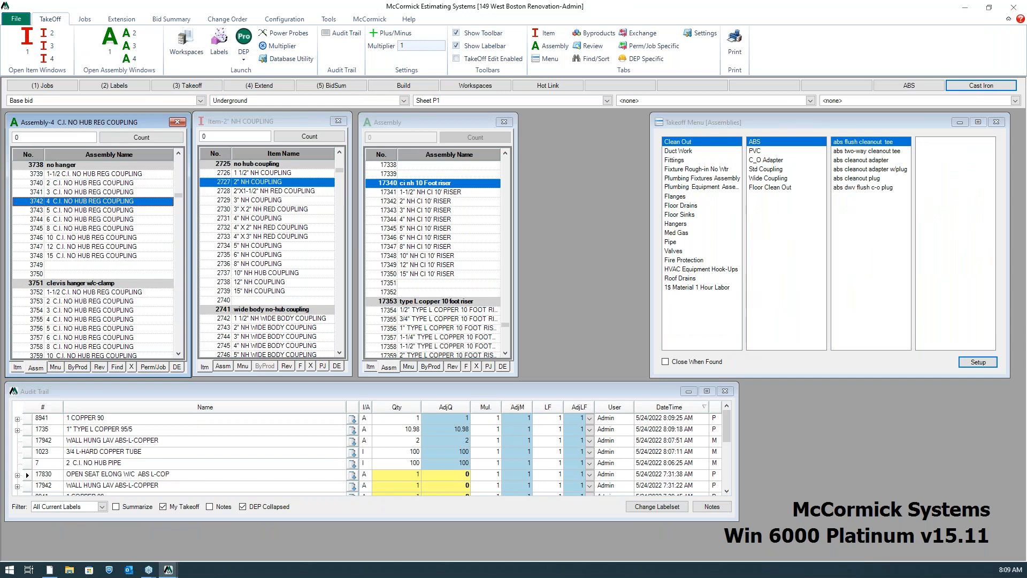
left_click(243, 40)
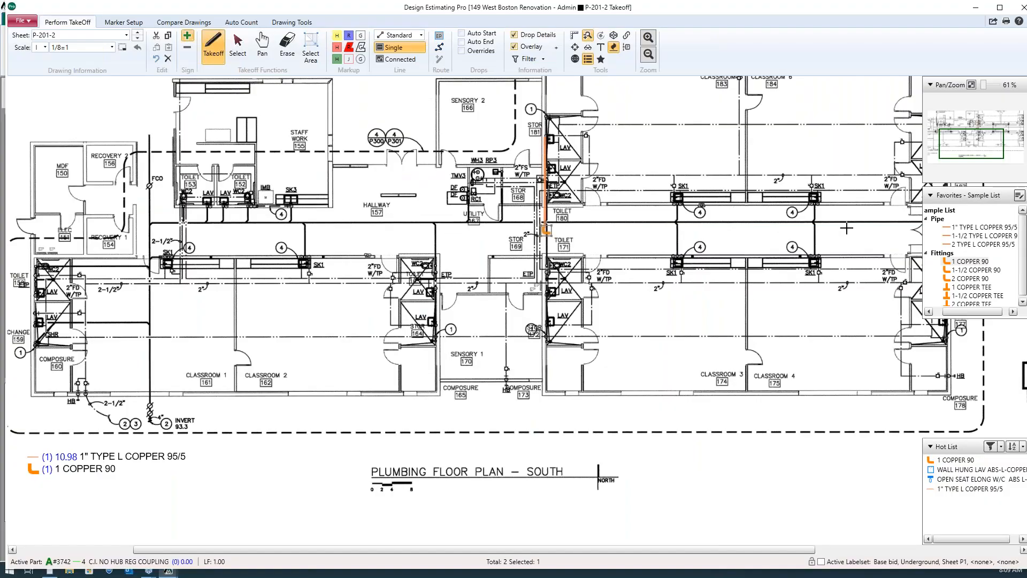
Draw 4-inch cast iron runs along the hallway main (about 81.5), the vertical line through FCO, and the branch to Change 159
left_click(816, 223)
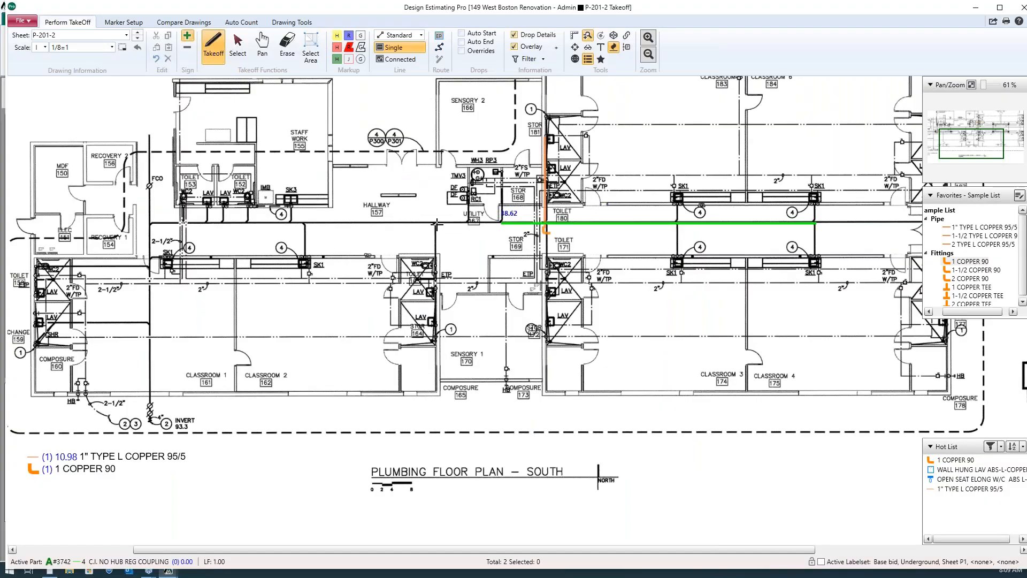
left_click(150, 223)
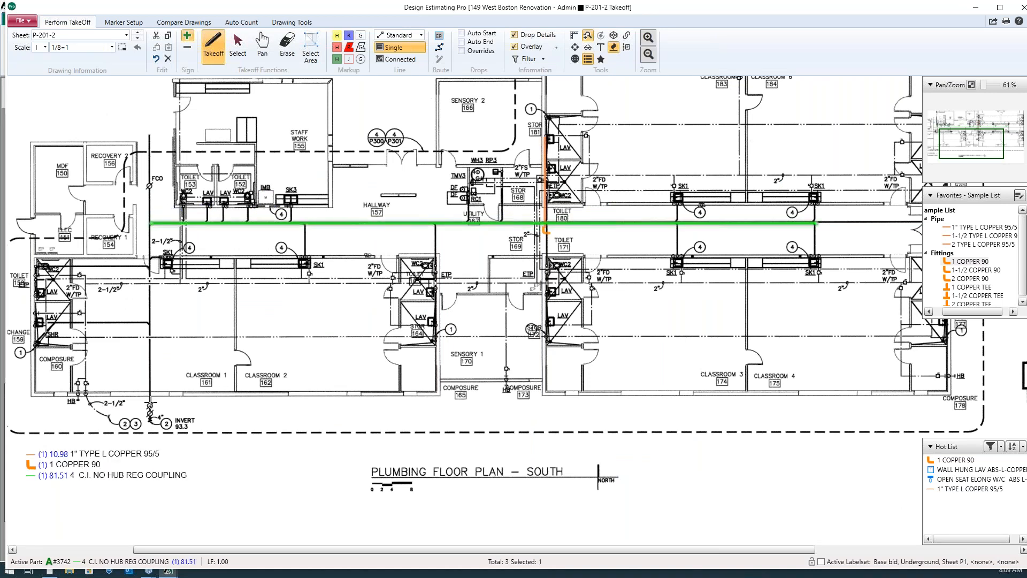
left_click(150, 403)
left_click(150, 133)
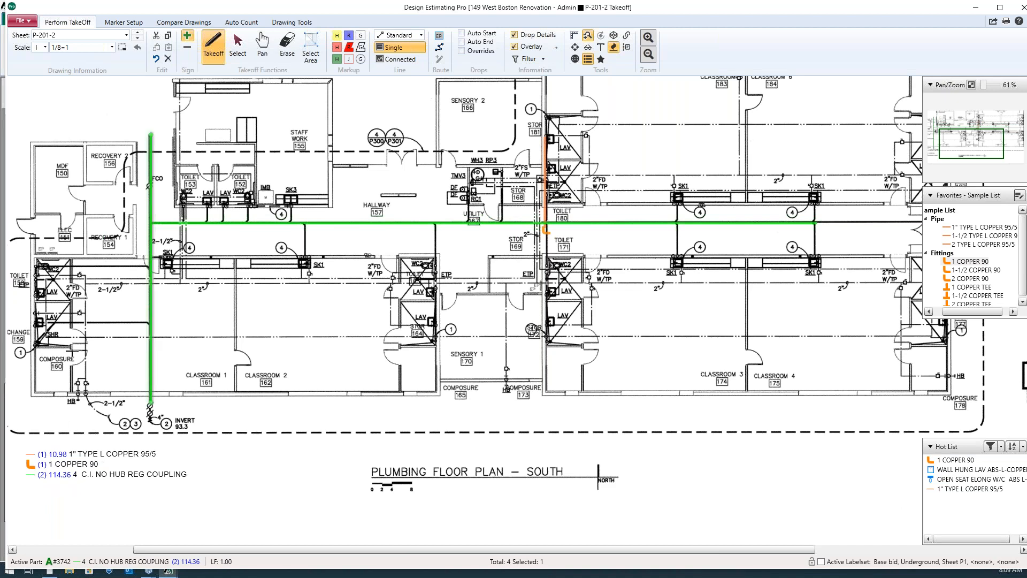
left_click(150, 324)
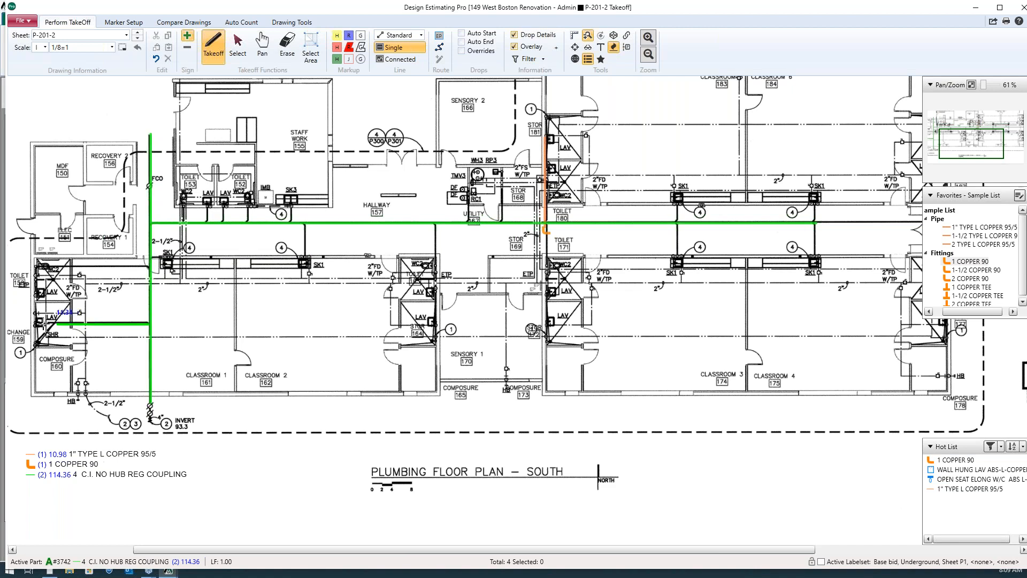
left_click(39, 322)
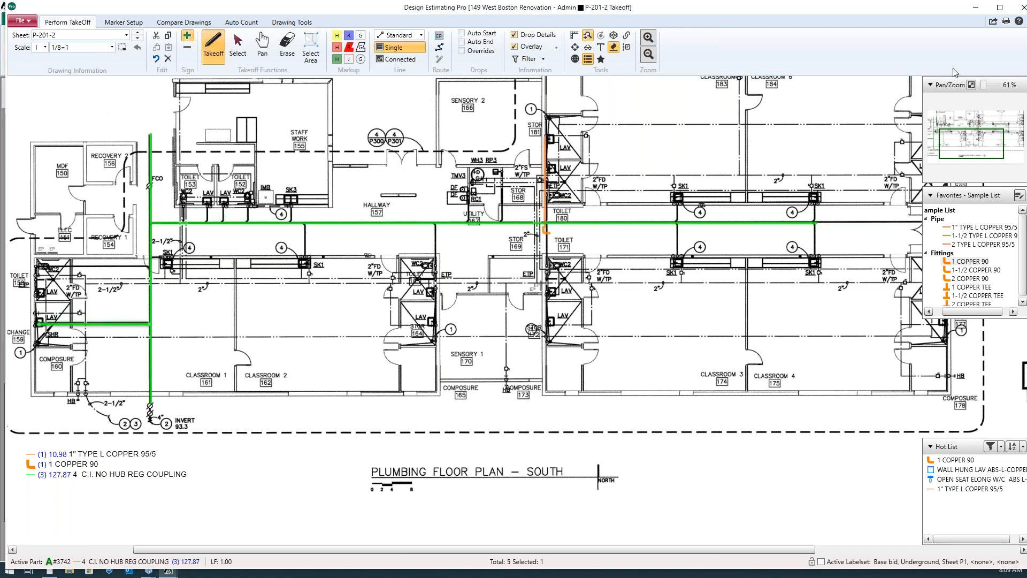
Choose the 2 C.I. NO HUB REG COUPLING assembly in the estimating takeoff, review its byproducts, and make it the active part in Design Estimating Pro
left_click(976, 8)
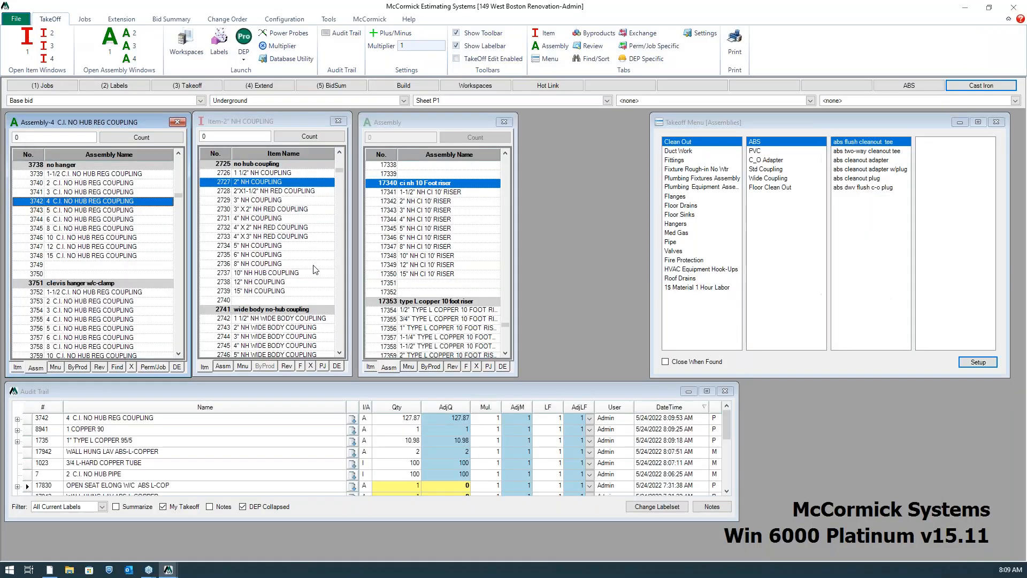
left_click(81, 183)
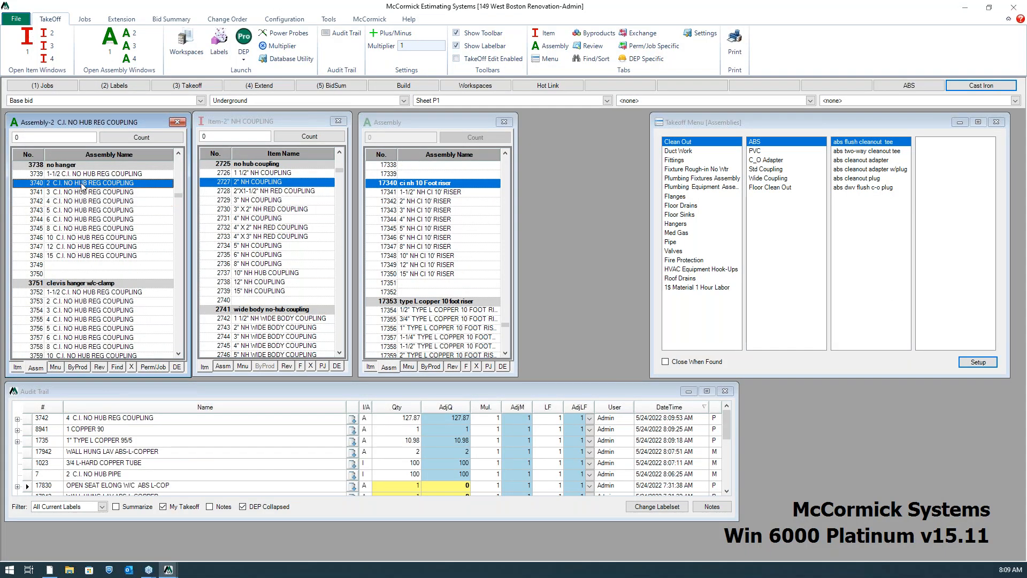
left_click(79, 369)
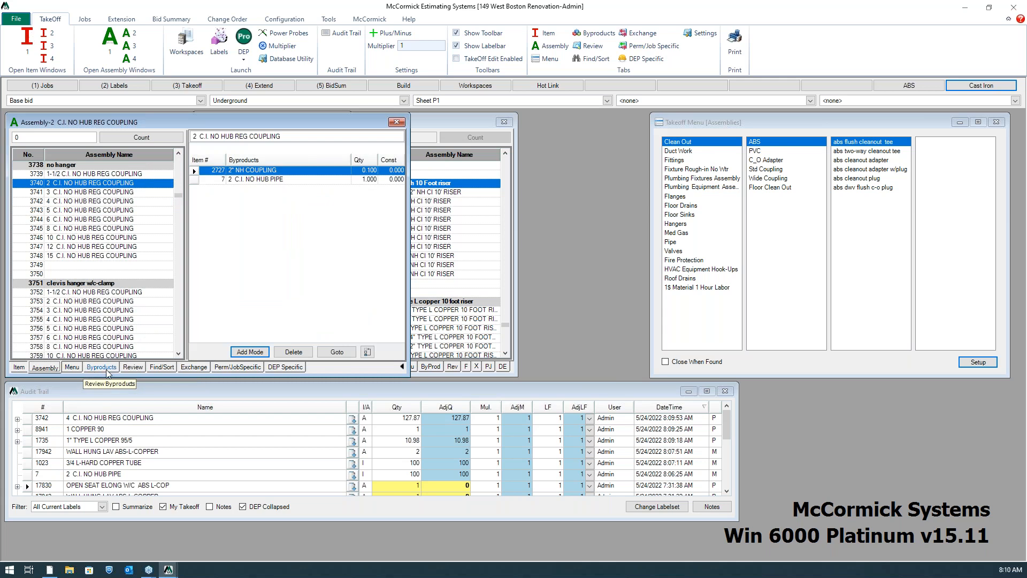
left_click(47, 371)
left_click(248, 39)
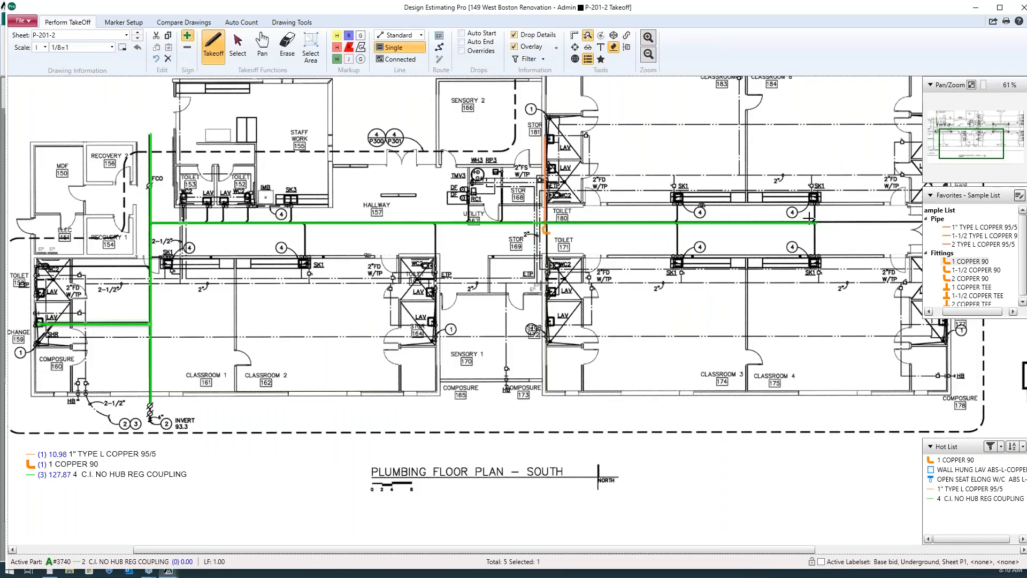
Draw 2-inch cast iron branches from the hallway main to the four SK1 sinks of Classrooms 3 to 6
left_click(813, 222)
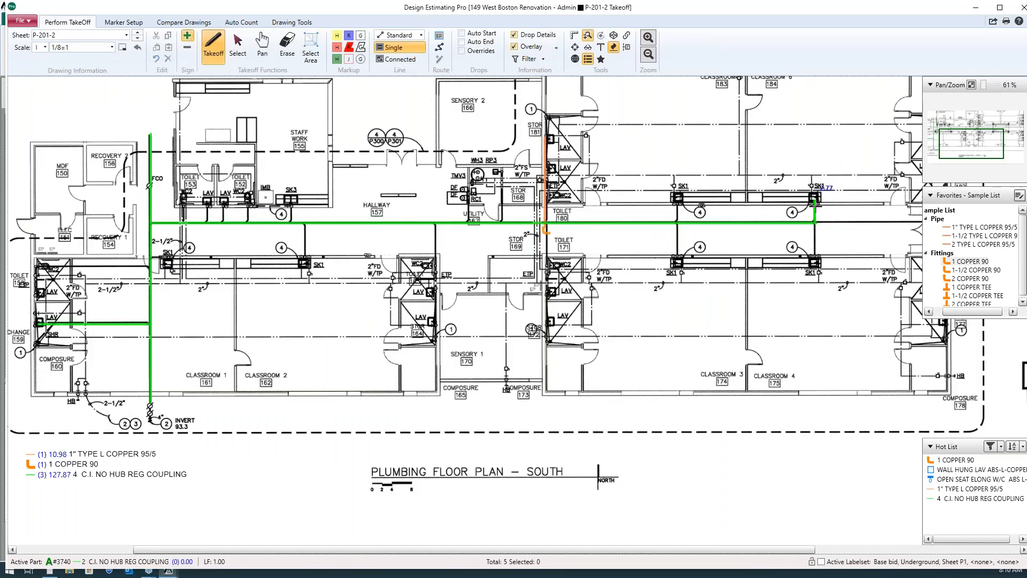
double_click(813, 257)
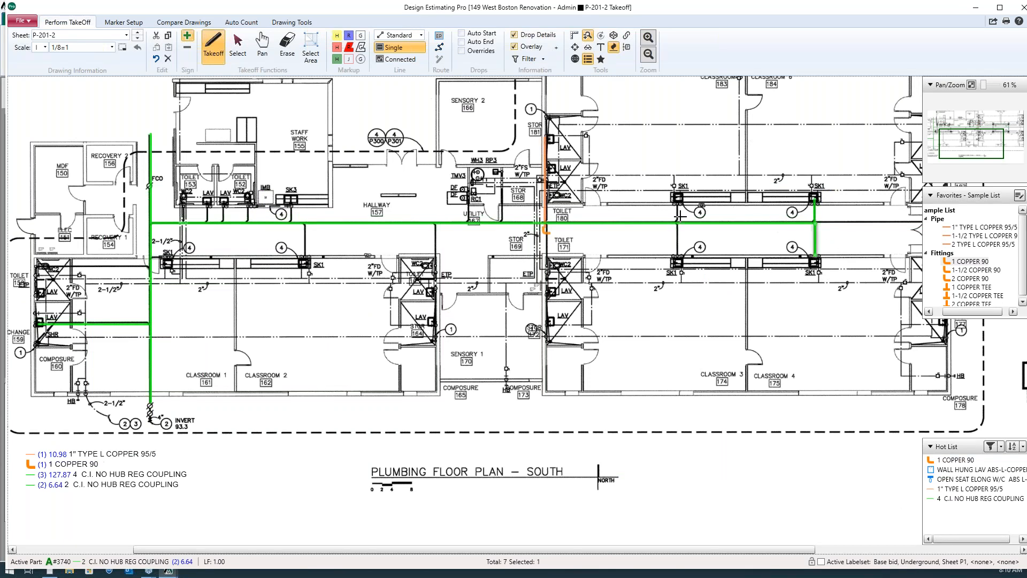
left_click(678, 220)
left_click(678, 204)
left_click(676, 224)
left_click(677, 260)
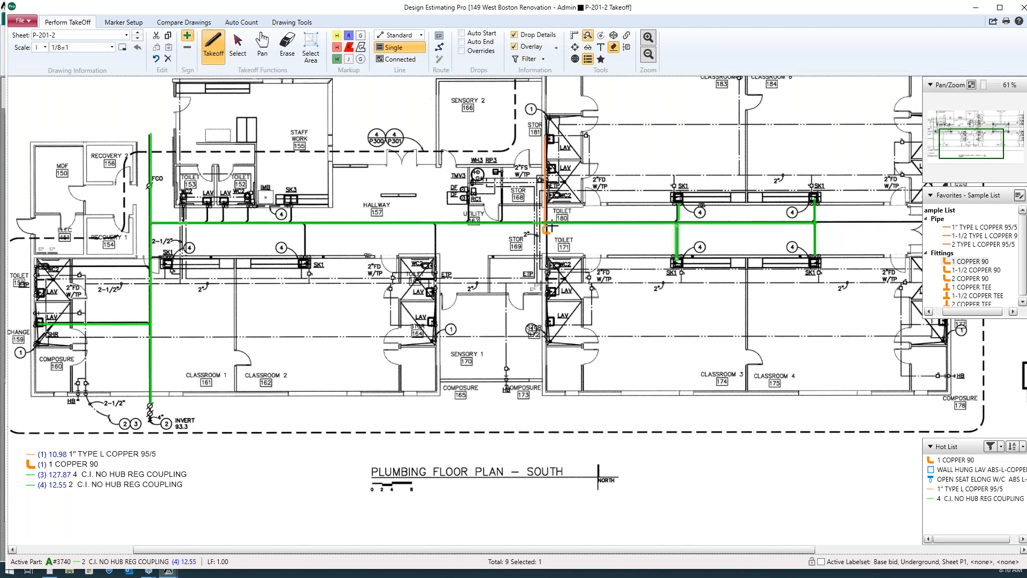
Draw 2-inch cast iron branches from the hallway main along the Toilet 171 wall, to the Utility room fixtures, and beside Stor 168
left_click(547, 224)
left_click(548, 340)
left_click(468, 223)
left_click(469, 191)
left_click(504, 223)
left_click(489, 207)
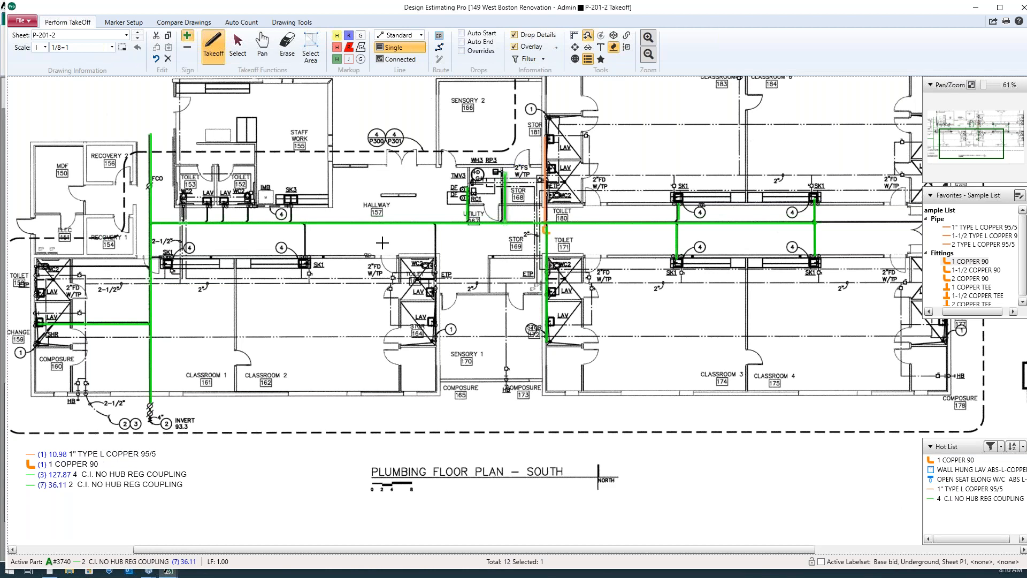
Draw 2-inch cast iron branches from the hallway main along the Stor 164 lavatory wall and to the SK1 sink of Classroom 2
left_click(437, 223)
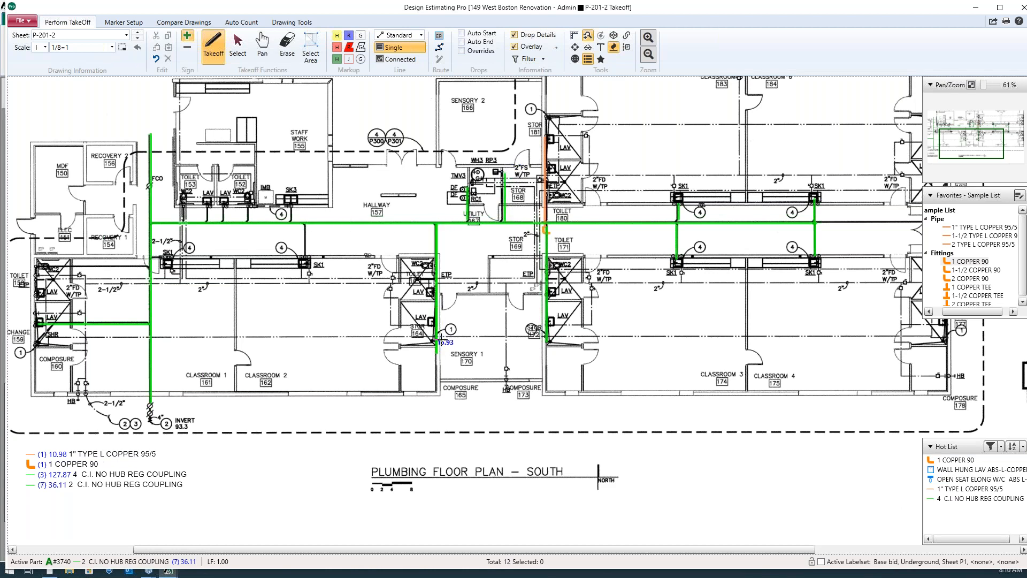
left_click(436, 343)
left_click(309, 221)
left_click(309, 257)
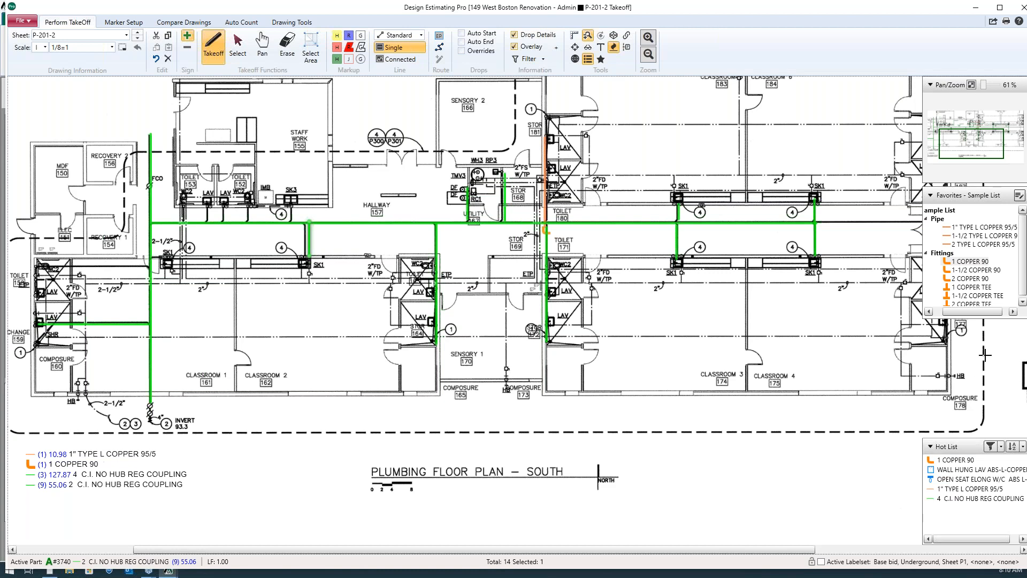
Place the WALL HUNG LAV ABS-L-COPPER assembly on the four LAV symbols near Stor 164 and below Toilet 171
left_click(958, 470)
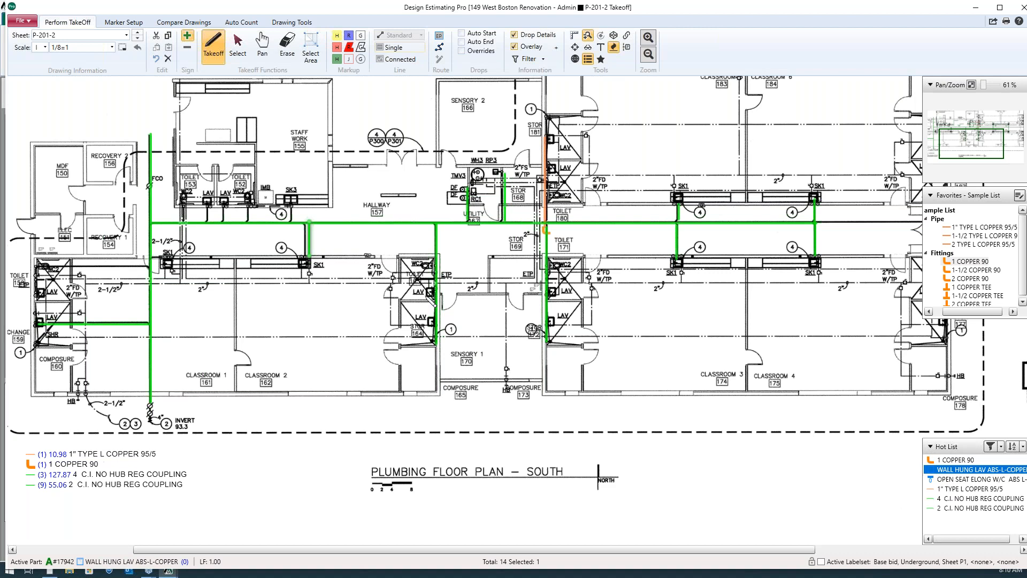
left_click(429, 291)
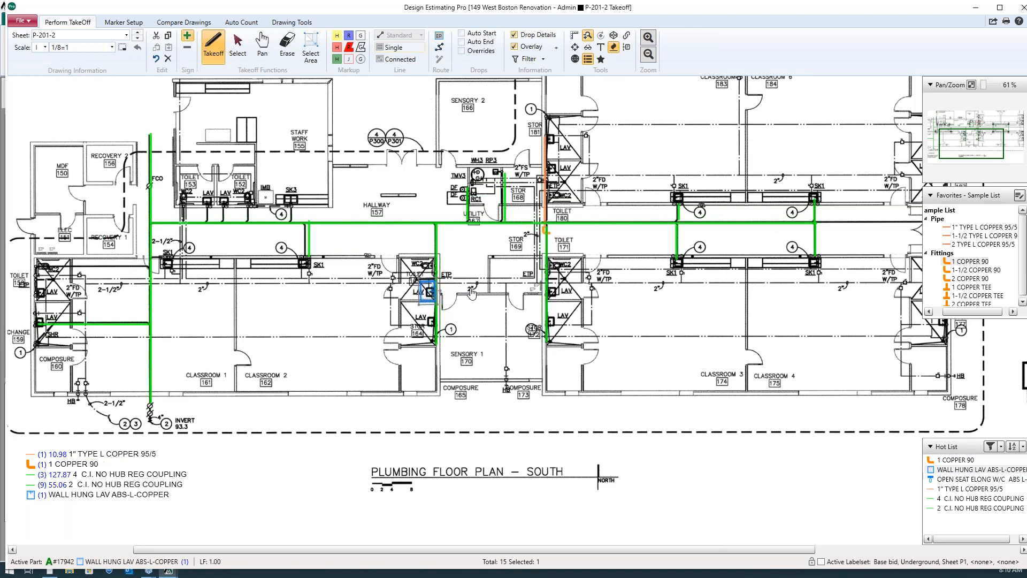
left_click(432, 321)
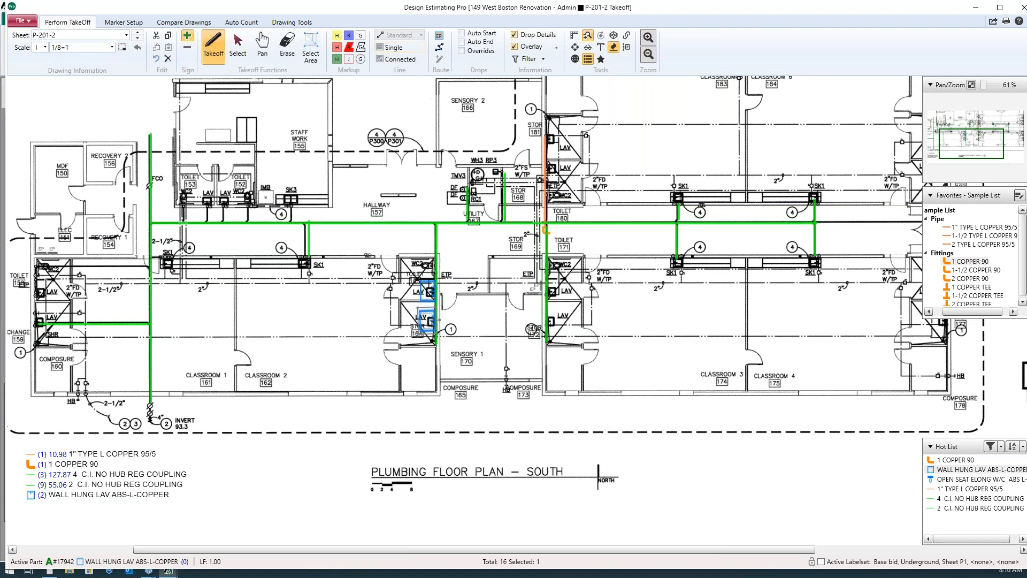
left_click(556, 288)
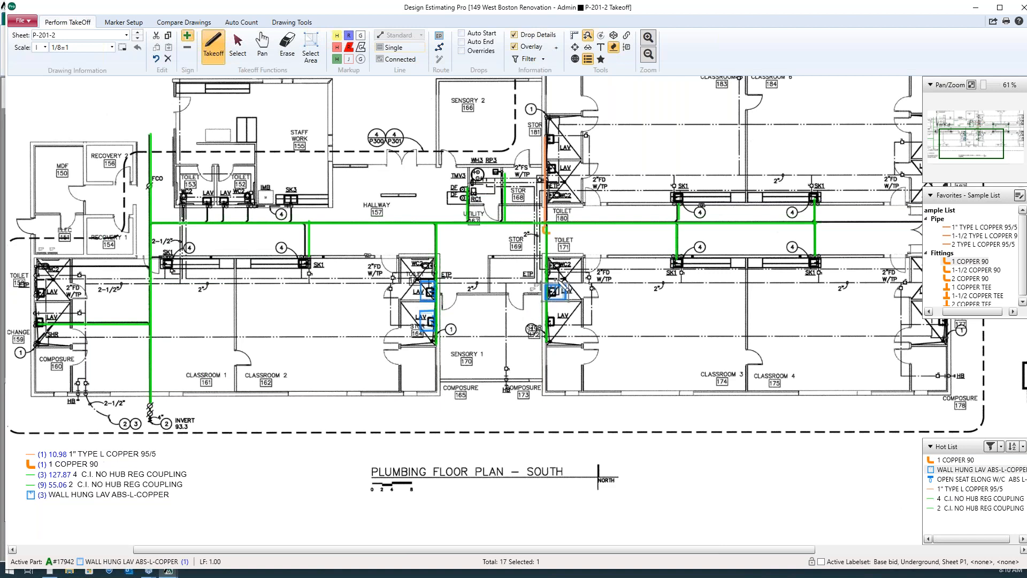
left_click_drag(485, 296, 479, 293)
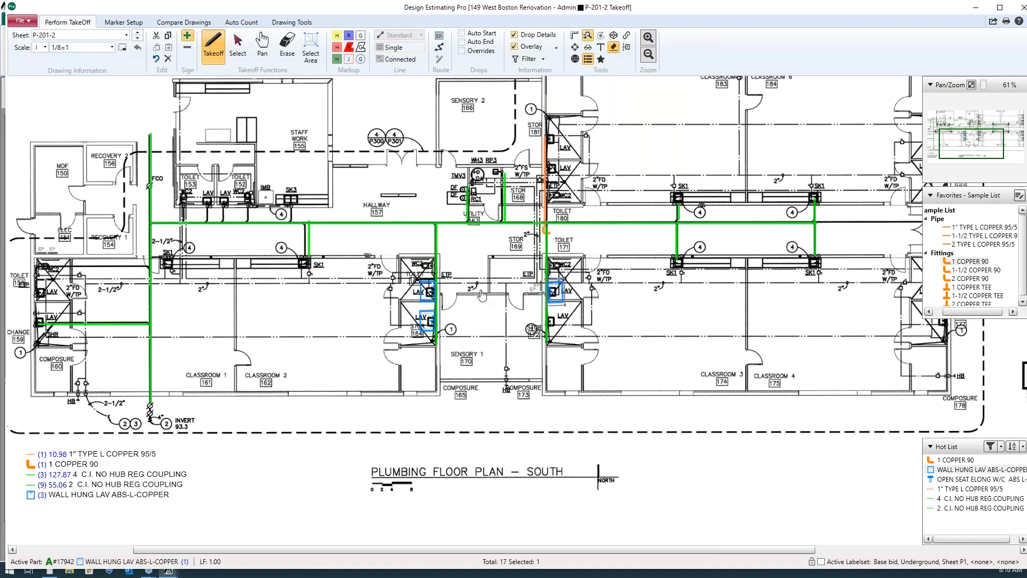
left_click(556, 322)
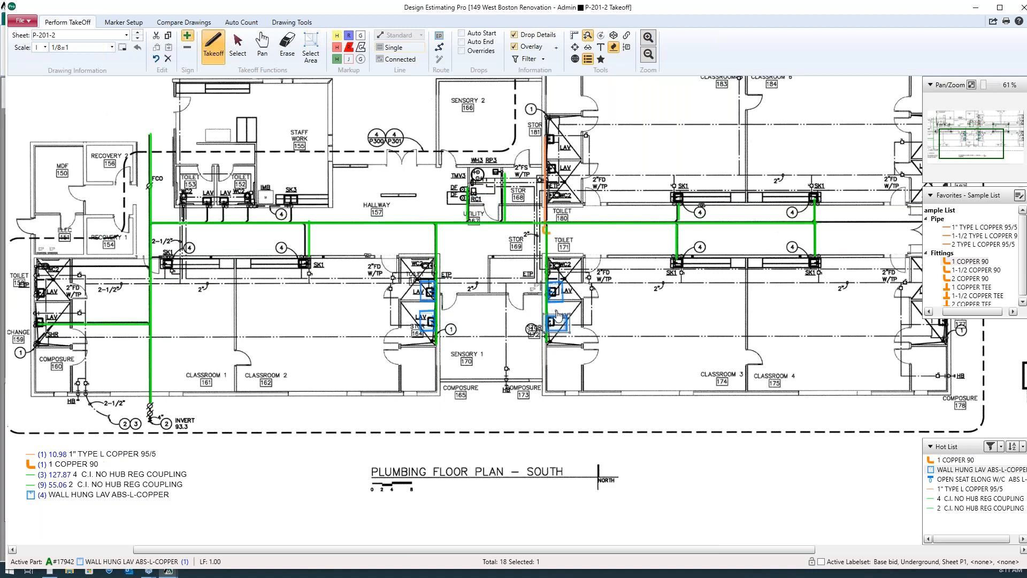
left_click_drag(556, 312, 524, 326)
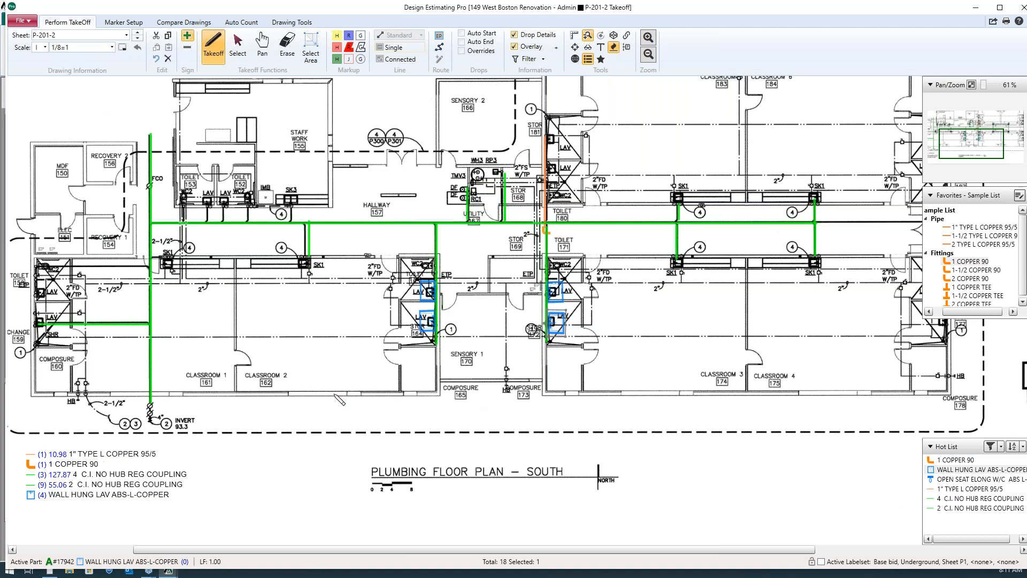
Place the OPEN SEAT ELONG W/C ABS L-COP assembly on the WC2 symbols of Toilets 180 and 171
left_click(958, 480)
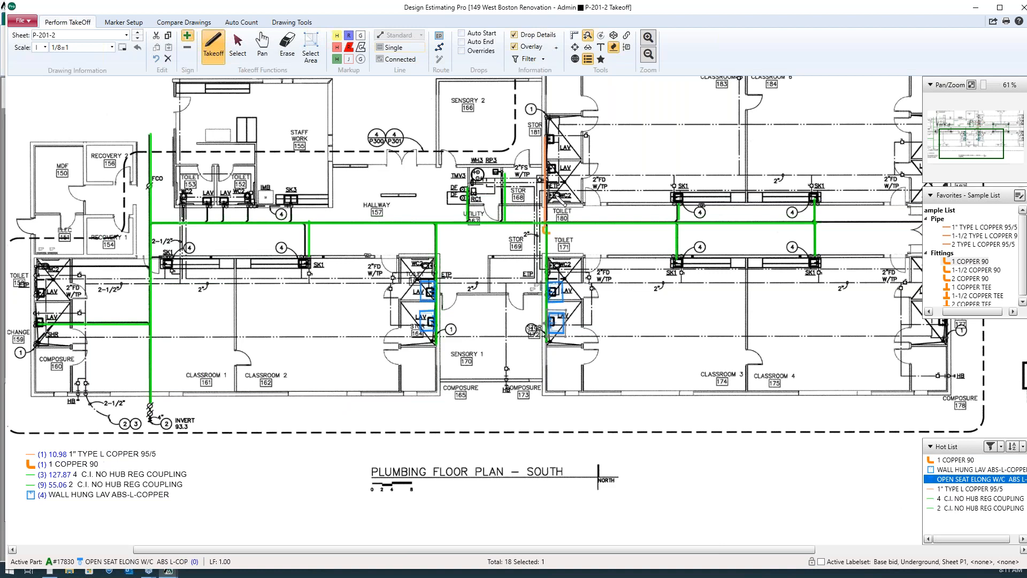
left_click(559, 196)
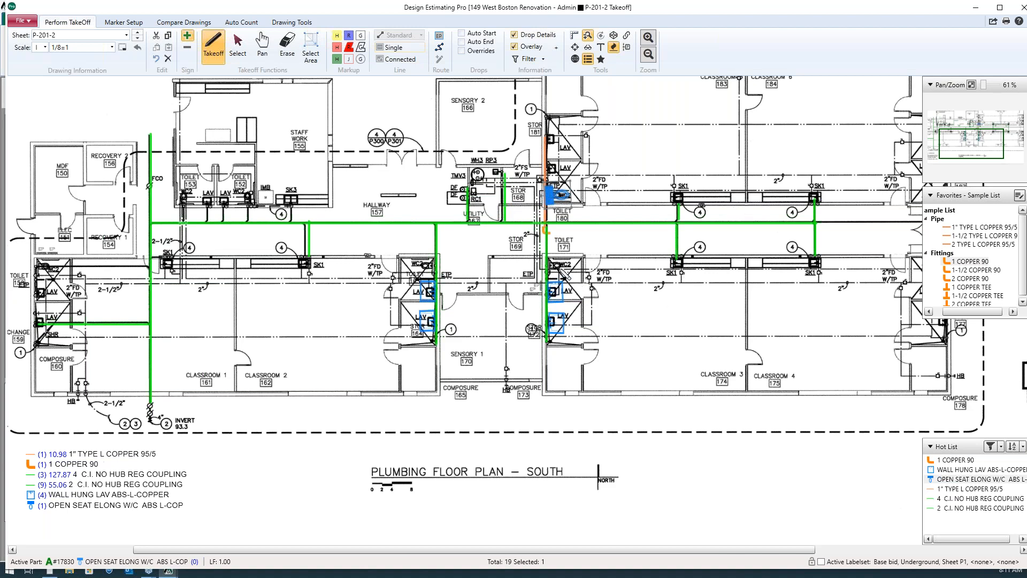
left_click(559, 260)
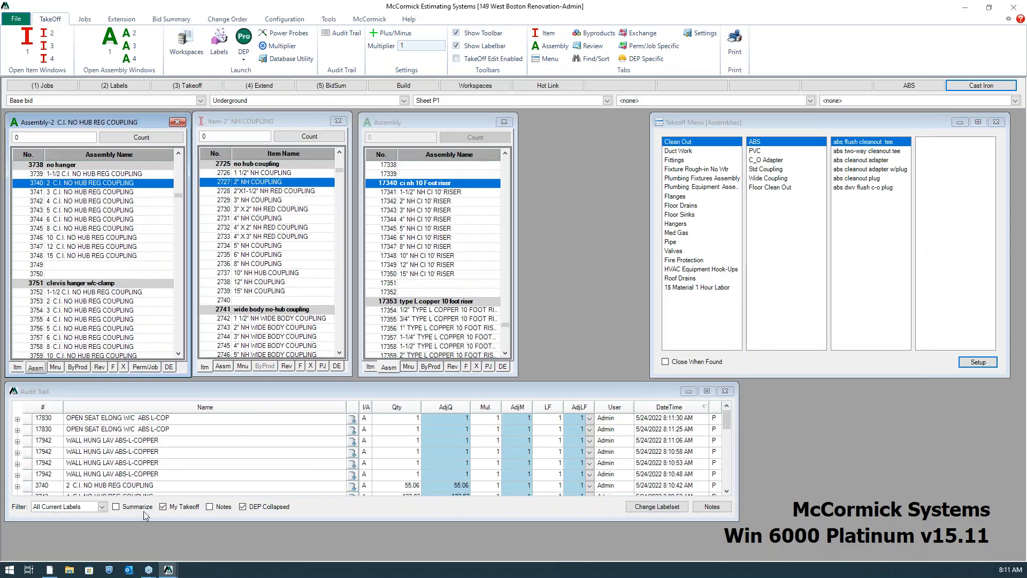
In the estimating takeoff, enlarge the audit trail and review the byproducts of a WALL HUNG LAV ABS-L-COPPER entry
left_click_drag(333, 520, 333, 541)
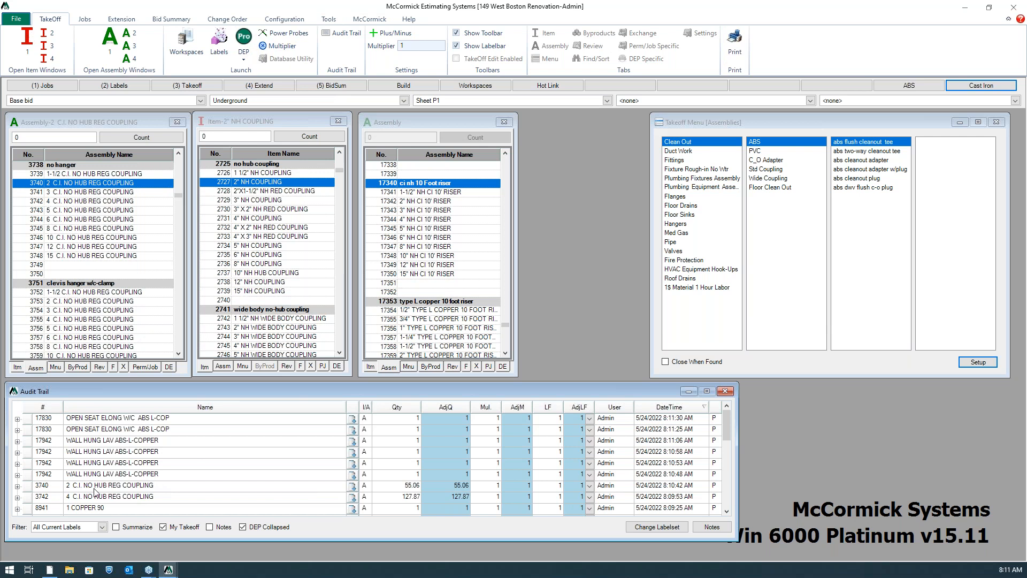
left_click(351, 454)
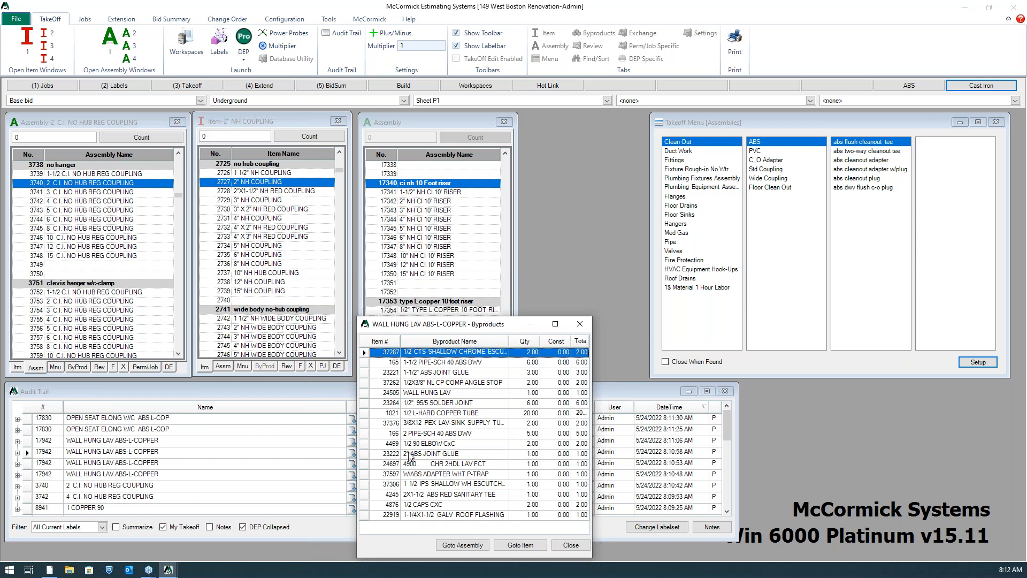
left_click(586, 325)
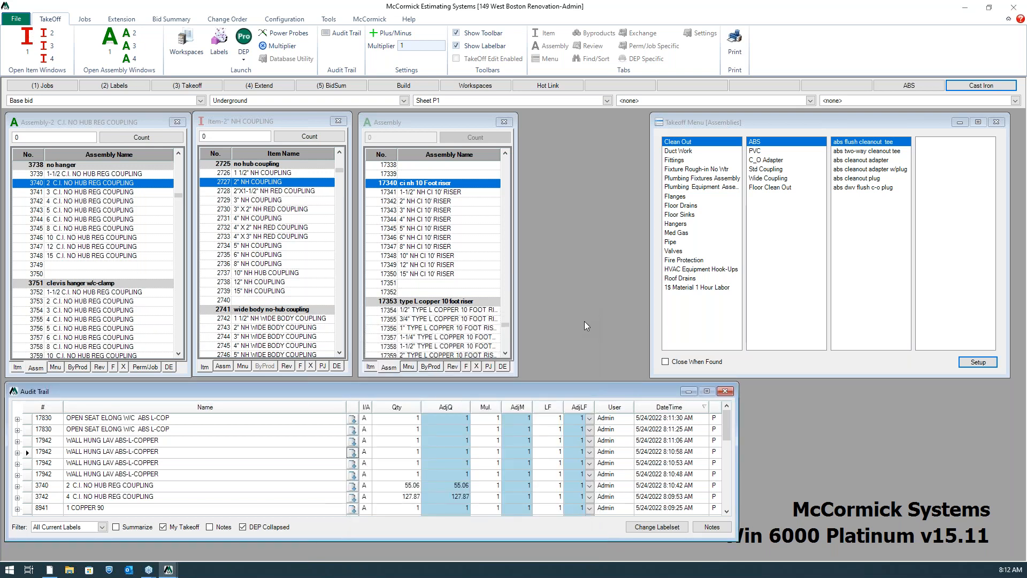
left_click(244, 38)
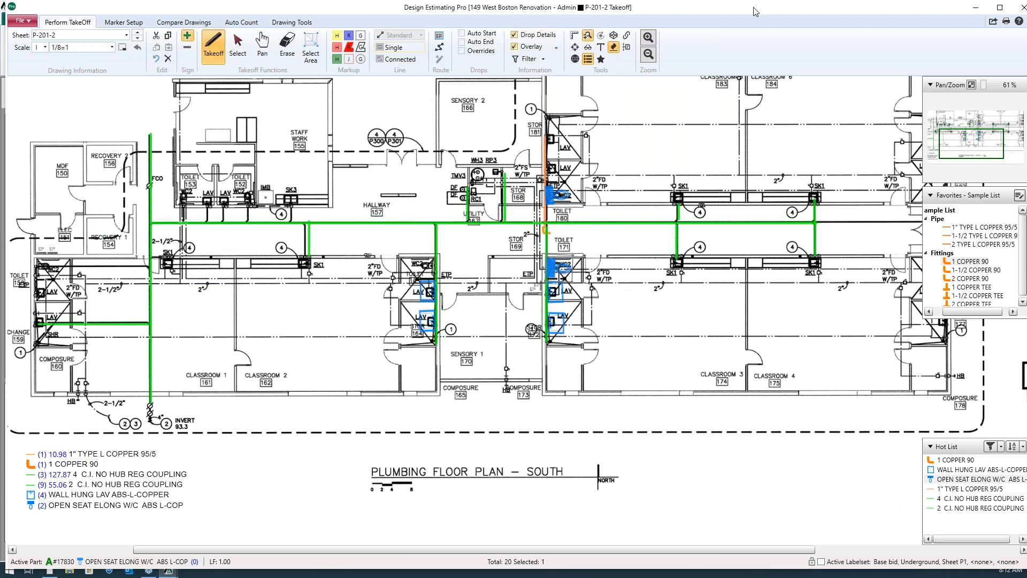
left_click(1021, 8)
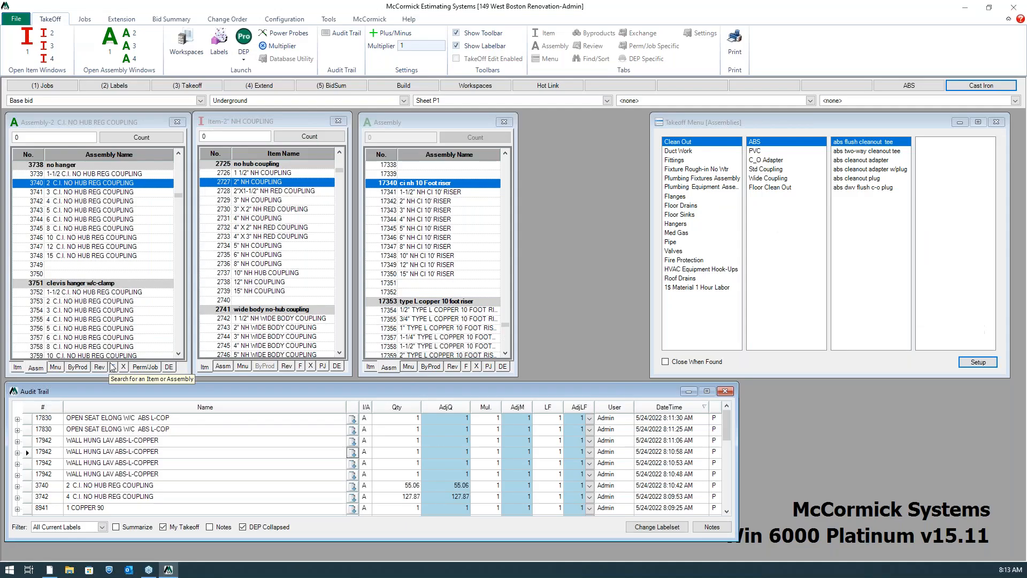
Open the BASE BID extension full screen and set its Bid Package, Floors and Sheets labels to Separate
left_click(262, 87)
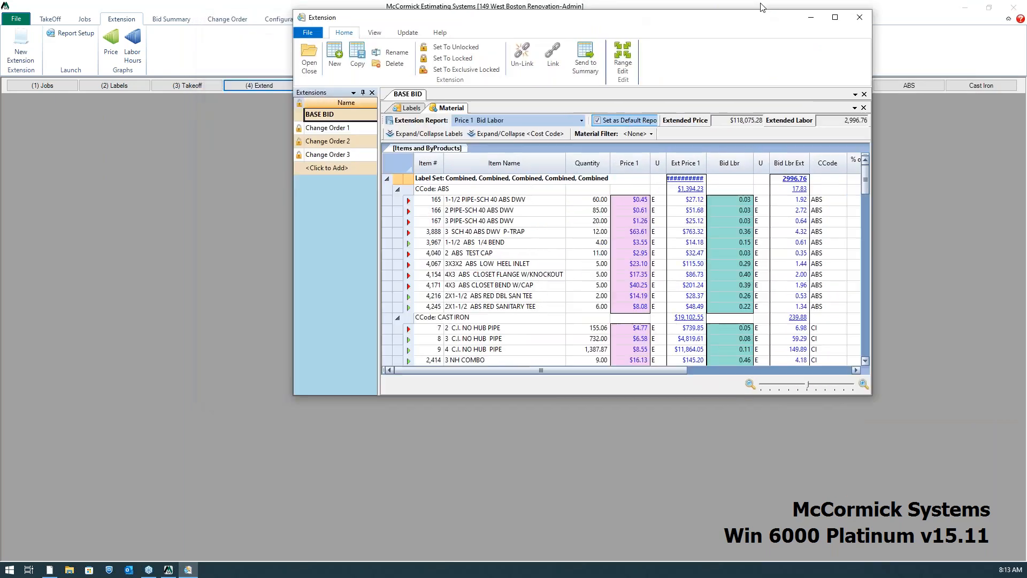
left_click(835, 17)
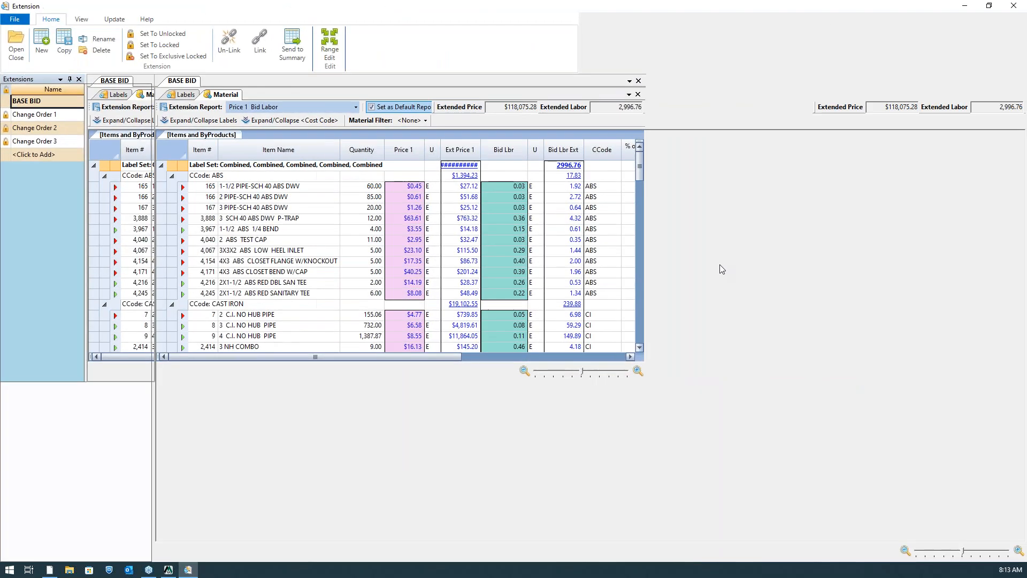
left_click(182, 96)
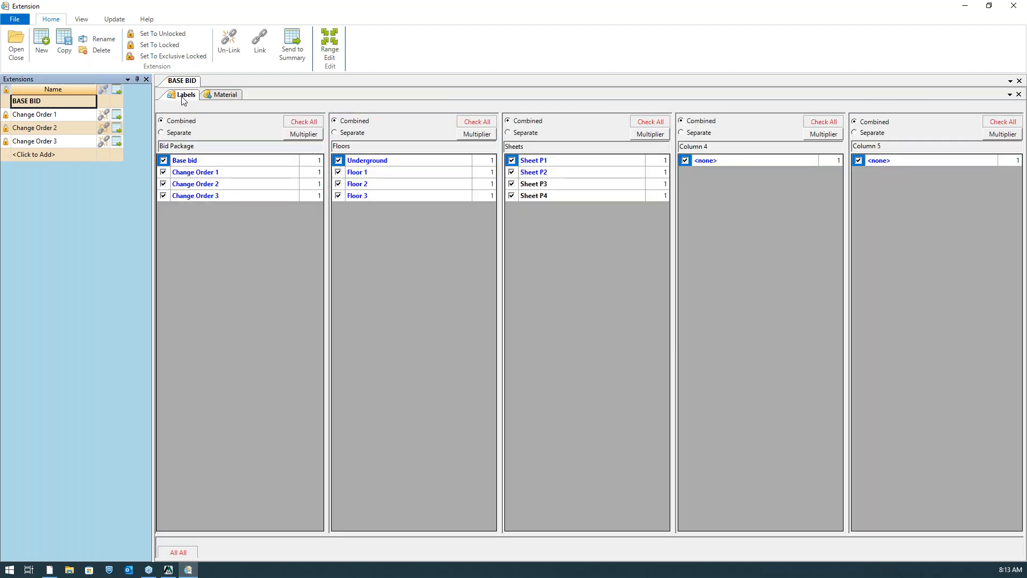
left_click(161, 134)
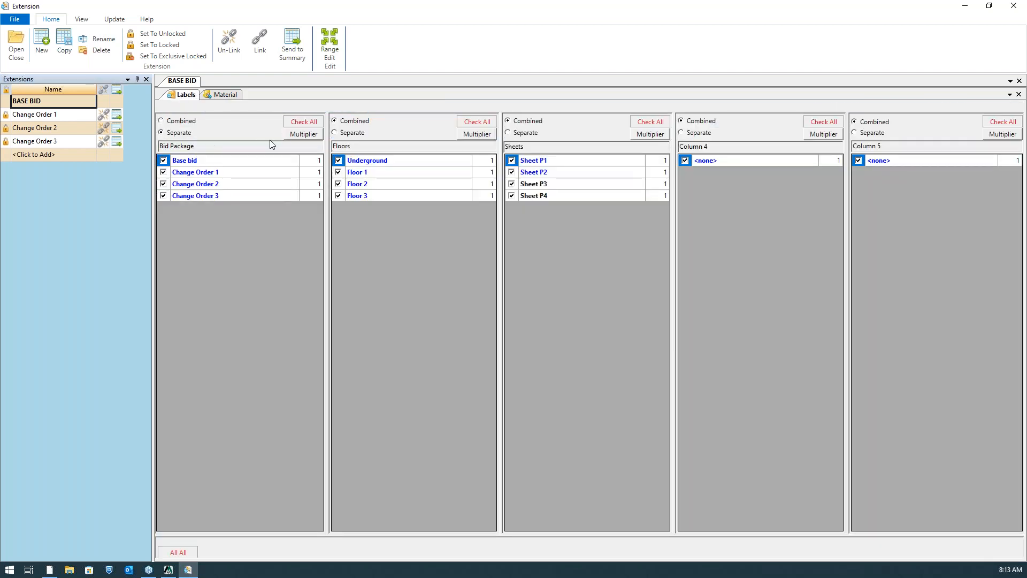
left_click(336, 133)
left_click(509, 133)
Exclude Change Orders 1, 2 and 3 from the BASE BID extension and recalculate its material list
left_click(163, 172)
left_click(164, 184)
left_click(163, 196)
left_click(224, 95)
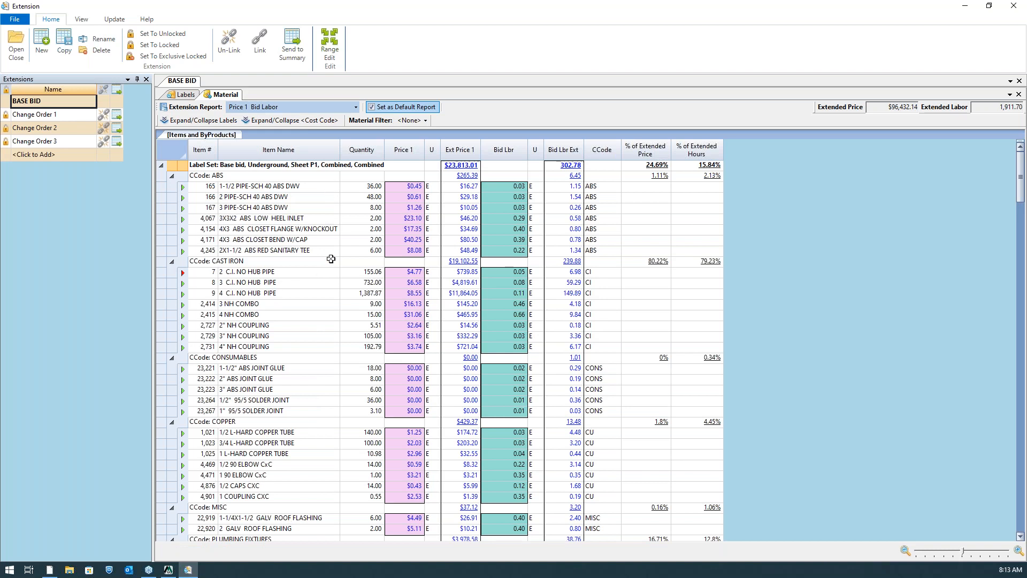
Collapse the material list to its label sets to compare their totals, check the label selection, and expand the list again
left_click(213, 120)
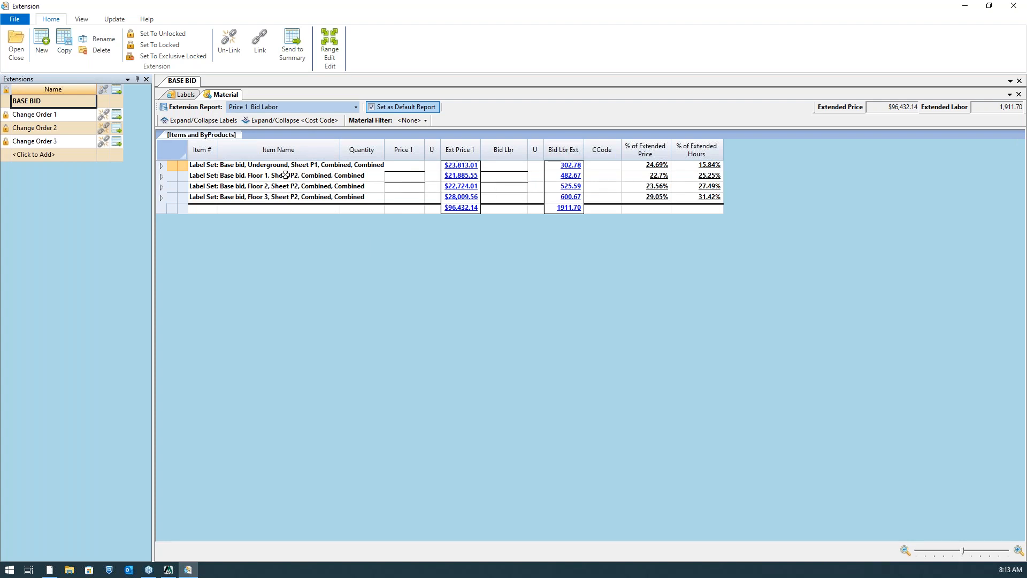
left_click(191, 97)
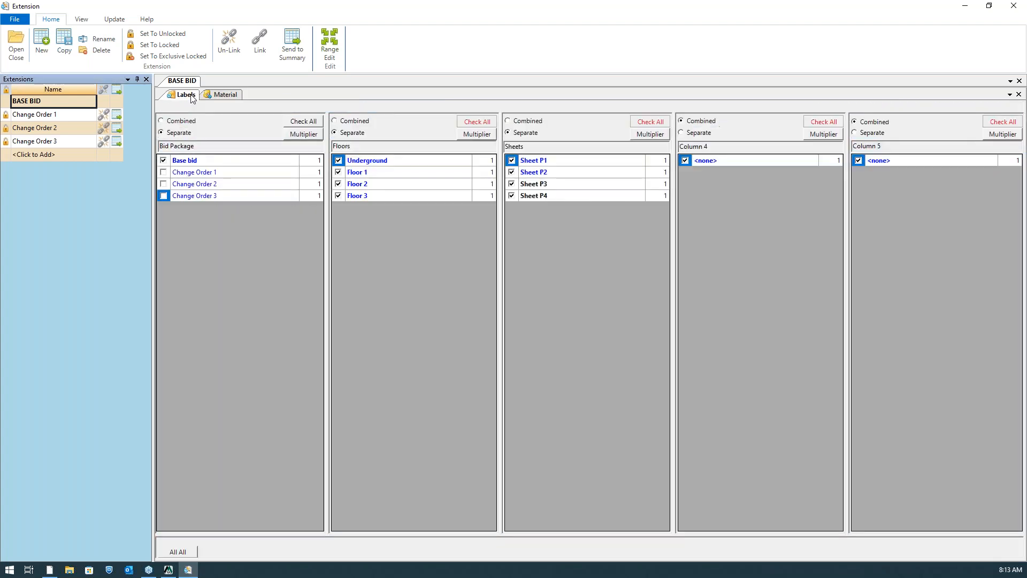
left_click(222, 99)
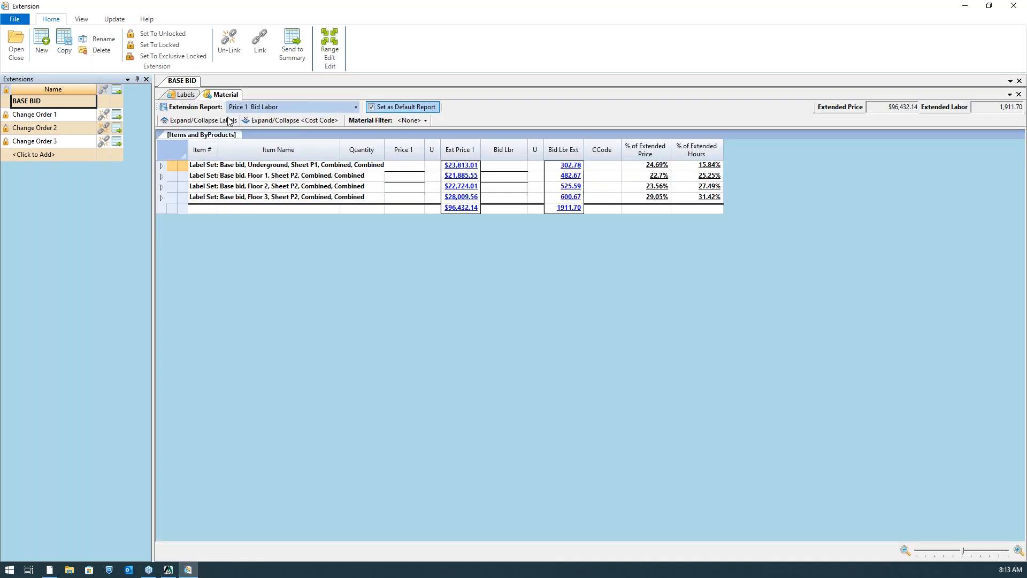
left_click(228, 121)
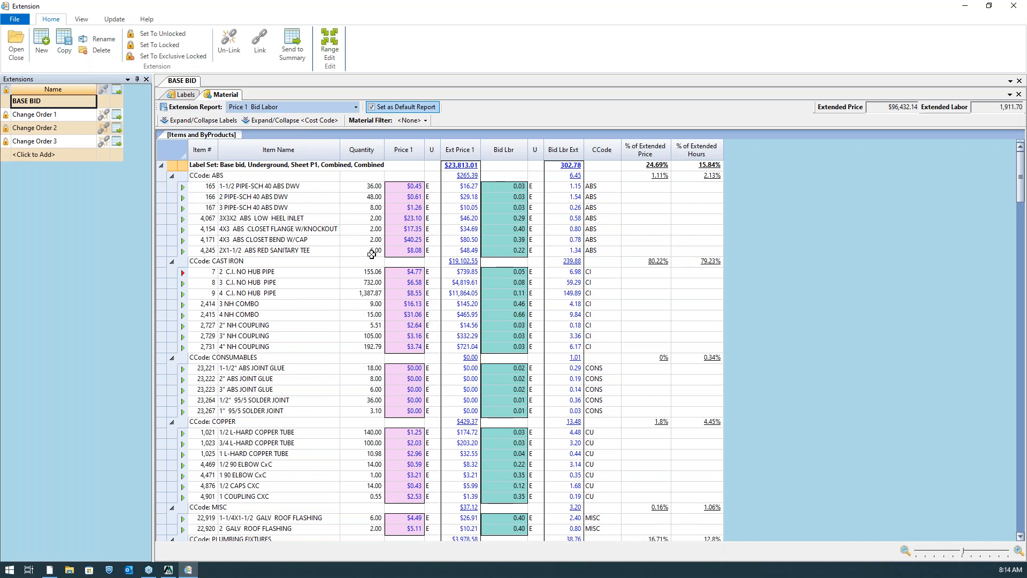
Send the BASE BID extension to the bid summary and close the extension
left_click(297, 45)
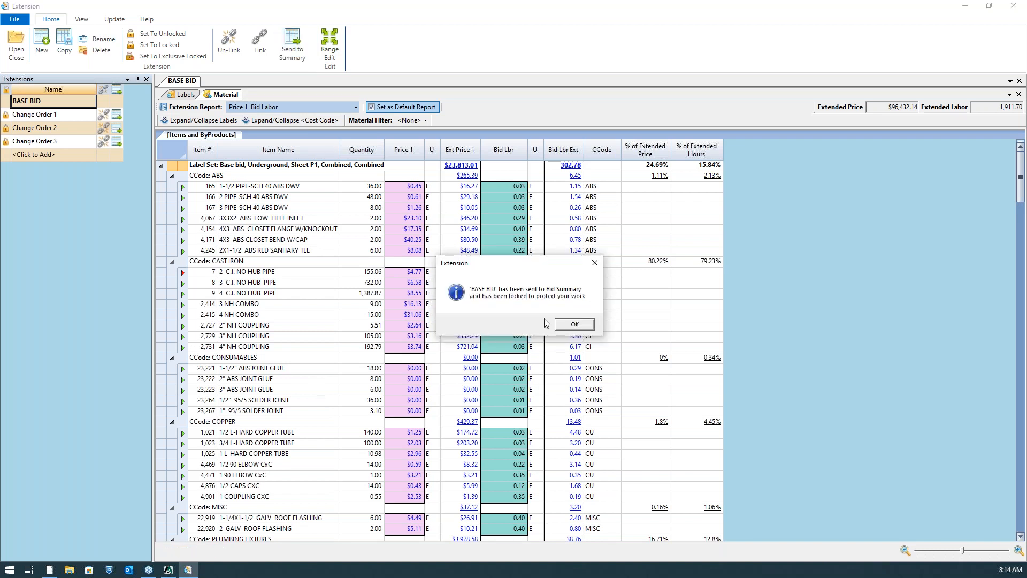
left_click(572, 325)
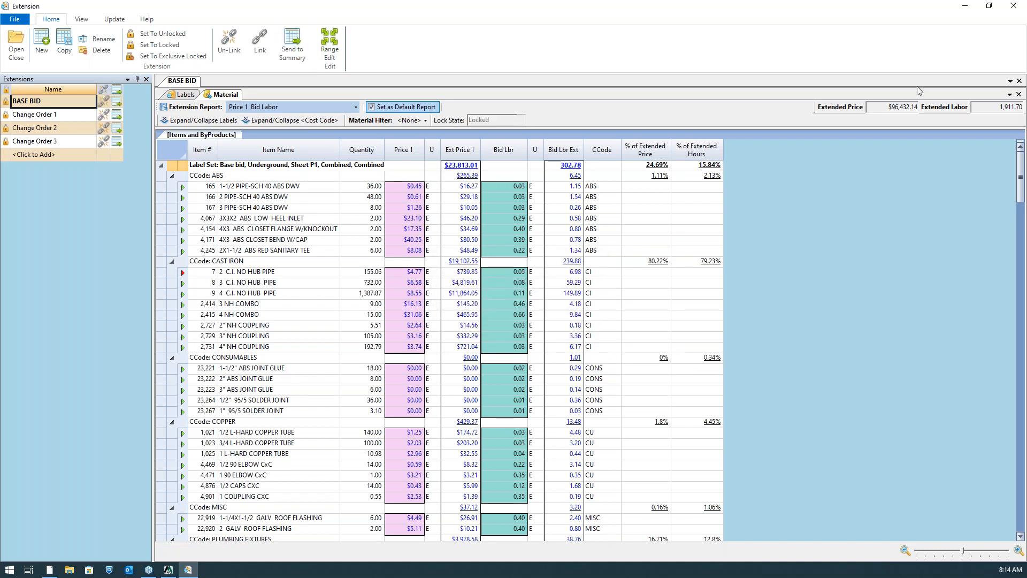
left_click(1021, 8)
left_click(1016, 12)
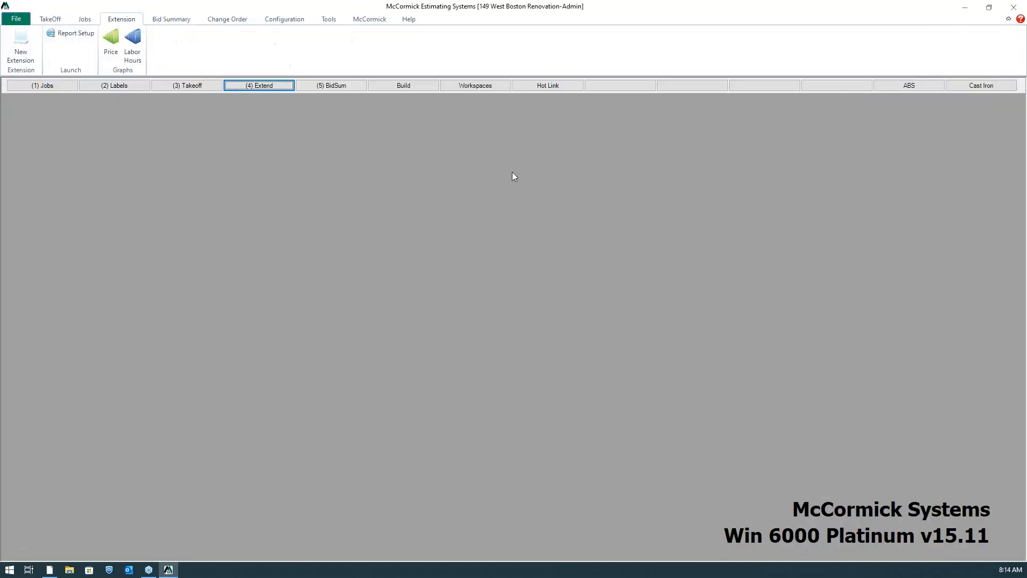
Open the bid summary's labor sheet and add the General Foreman, Journeyman and Fitter classes to the BASE BID labor
left_click(351, 85)
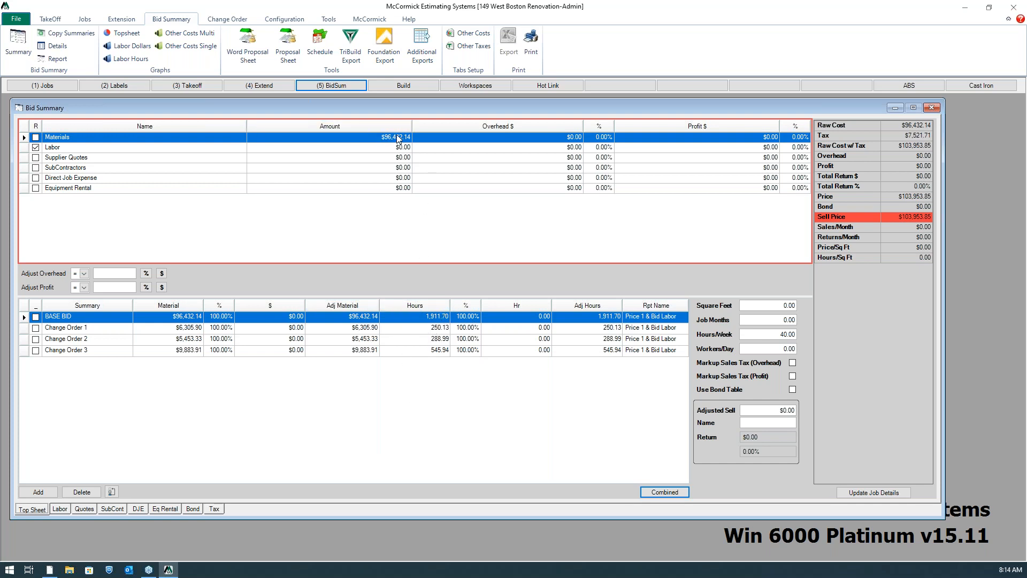
left_click(59, 509)
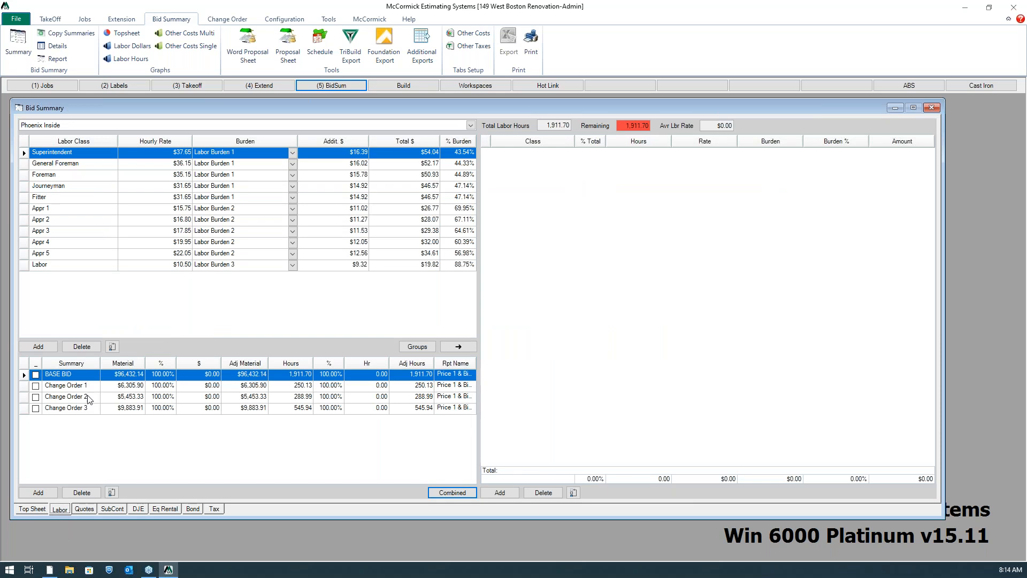
left_click(67, 163)
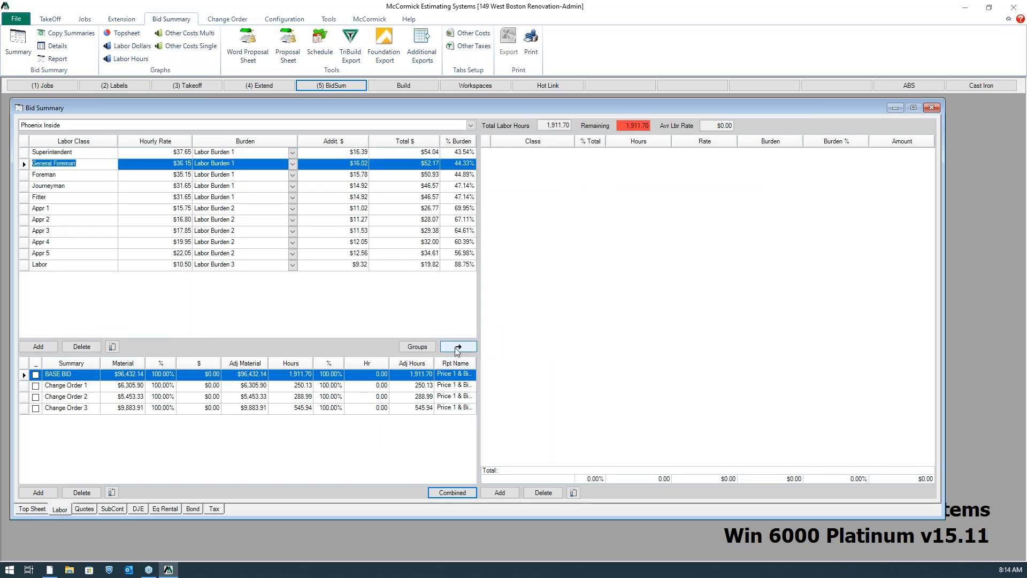
left_click(458, 346)
left_click(94, 177)
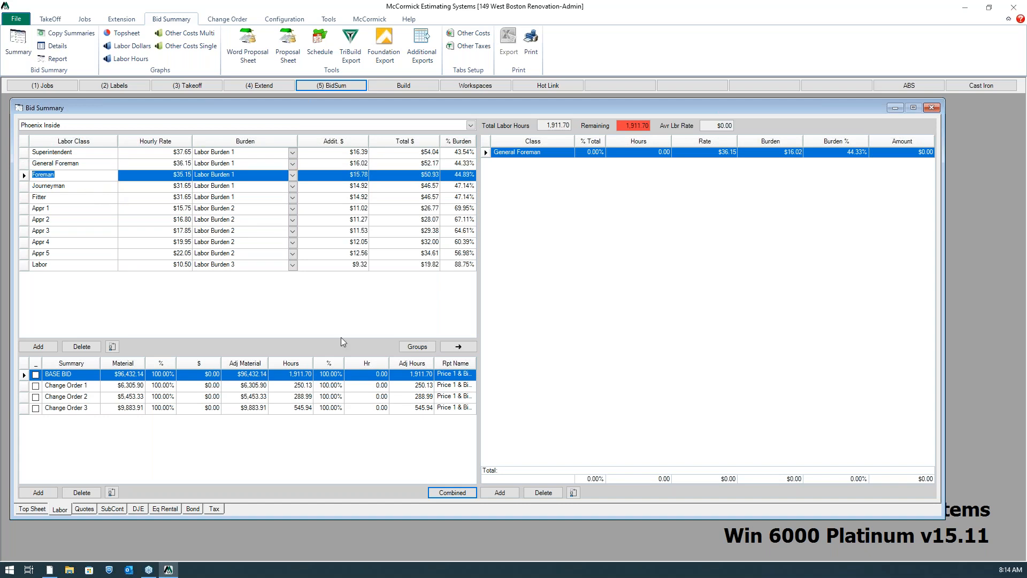
left_click(99, 187)
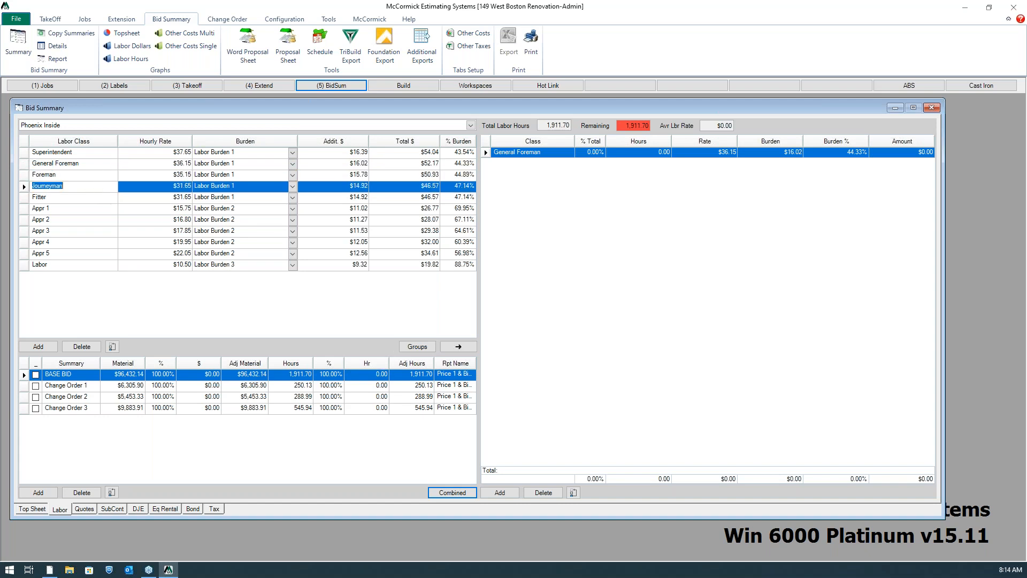
left_click(458, 346)
left_click(83, 198)
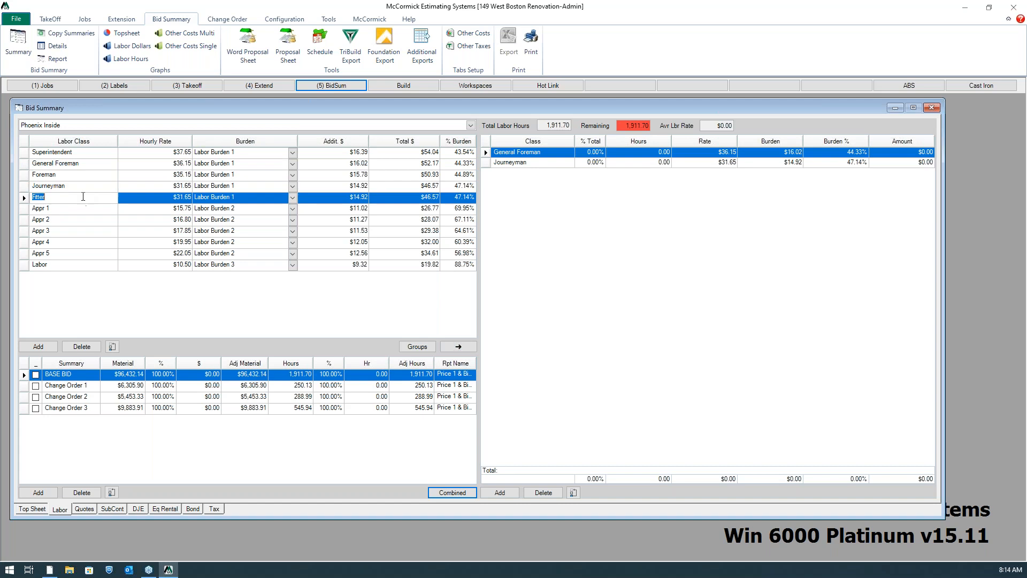
left_click(458, 347)
Distribute the BASE BID labor hours as 10% General Foreman, 70% Journeyman and 20% Fitter
left_click(593, 152)
type("10")
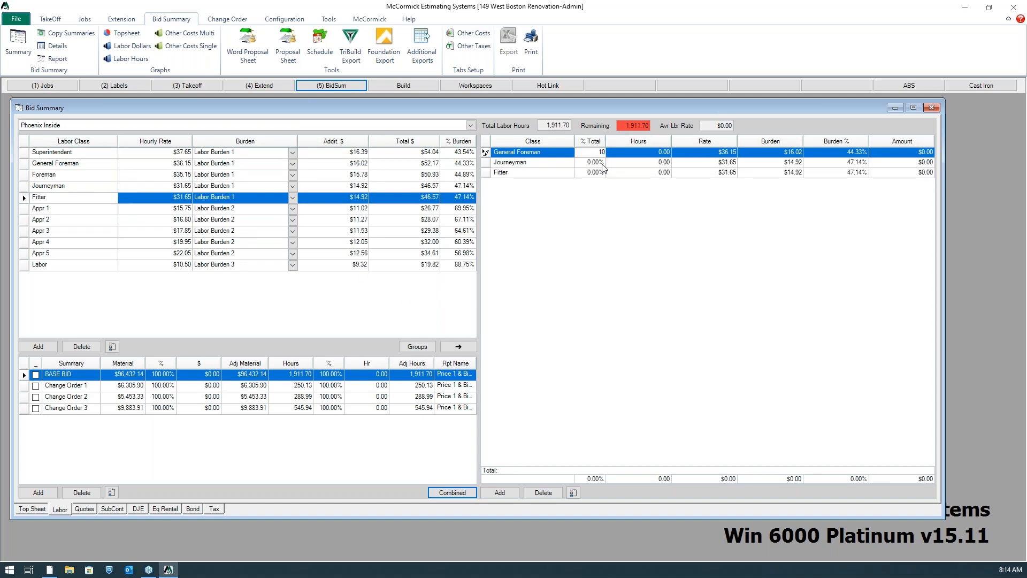
key("Return")
type("70")
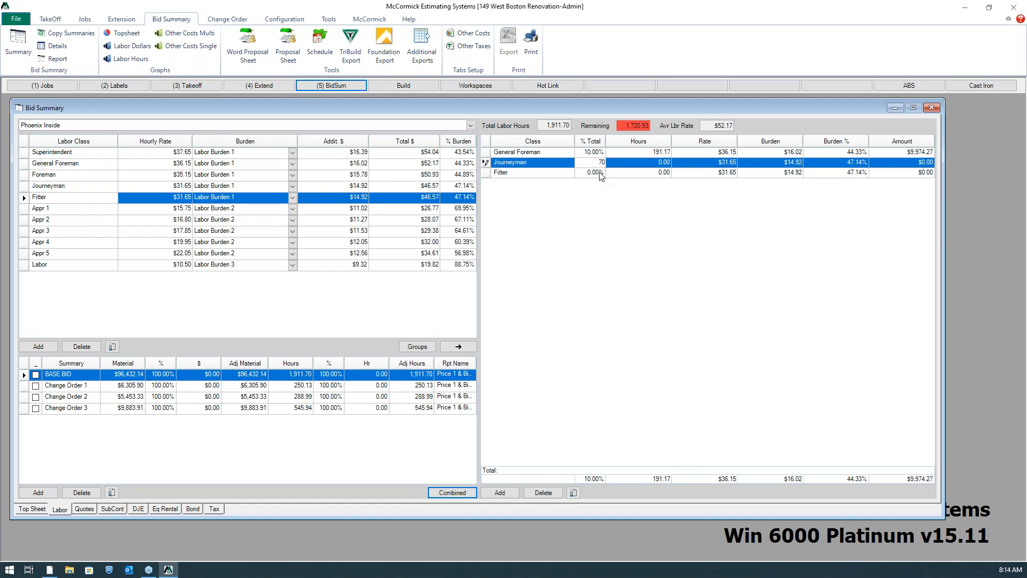
key("Return")
type("20")
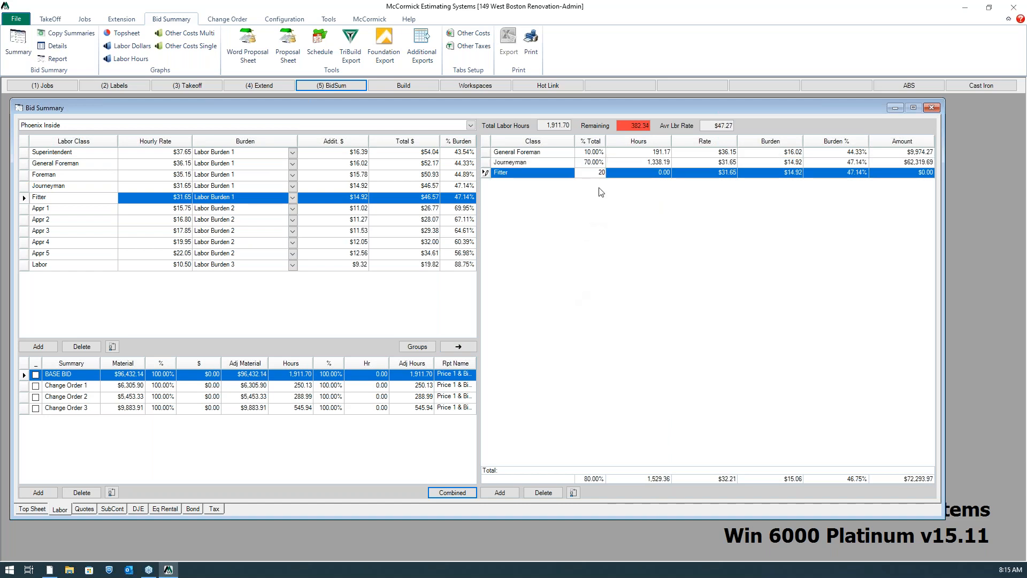
key("Return")
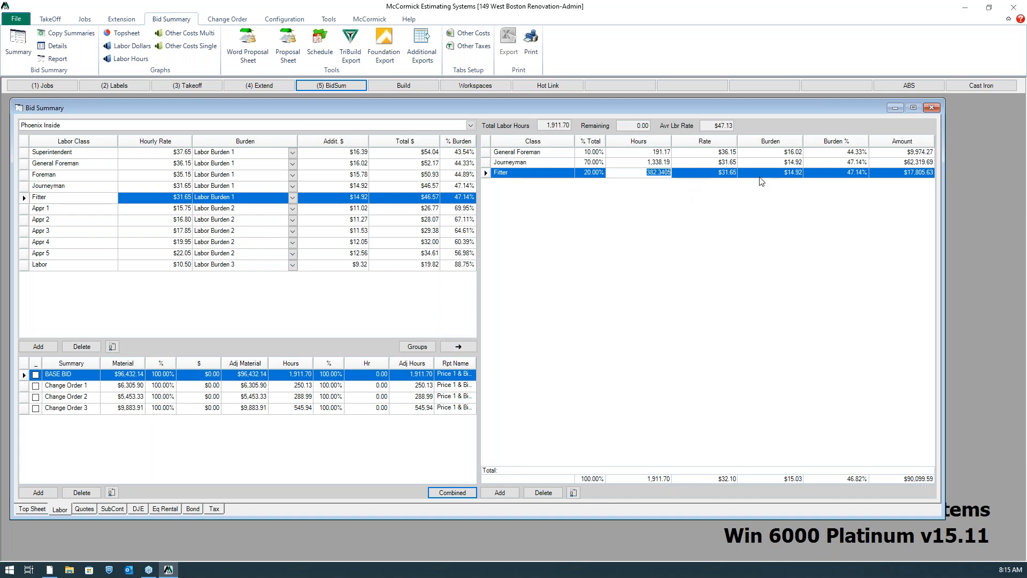
Review the supplier quotes, subcontractor, direct job expense, equipment rental and tax sheets, and return to the top sheet
left_click(85, 509)
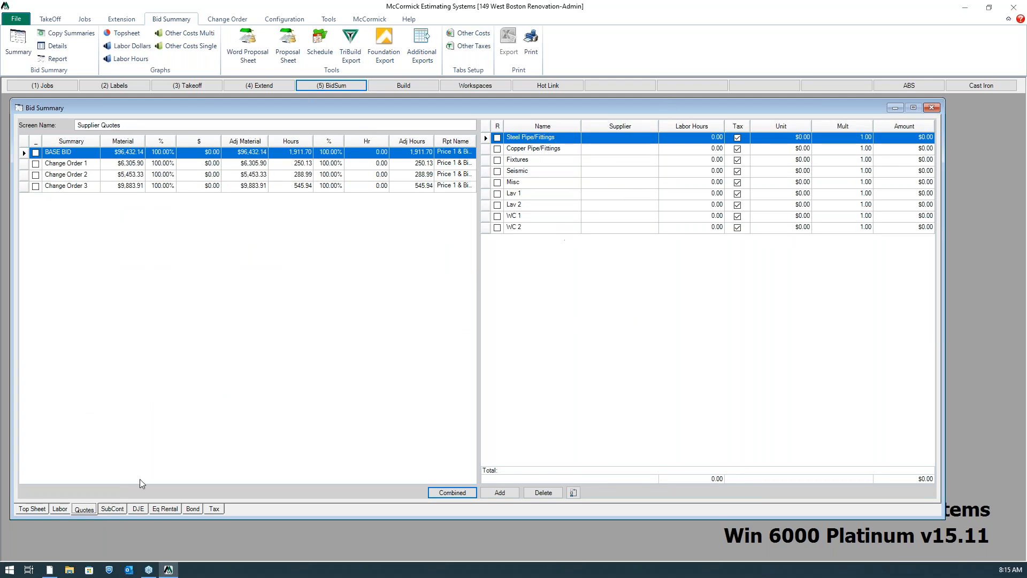
left_click(111, 508)
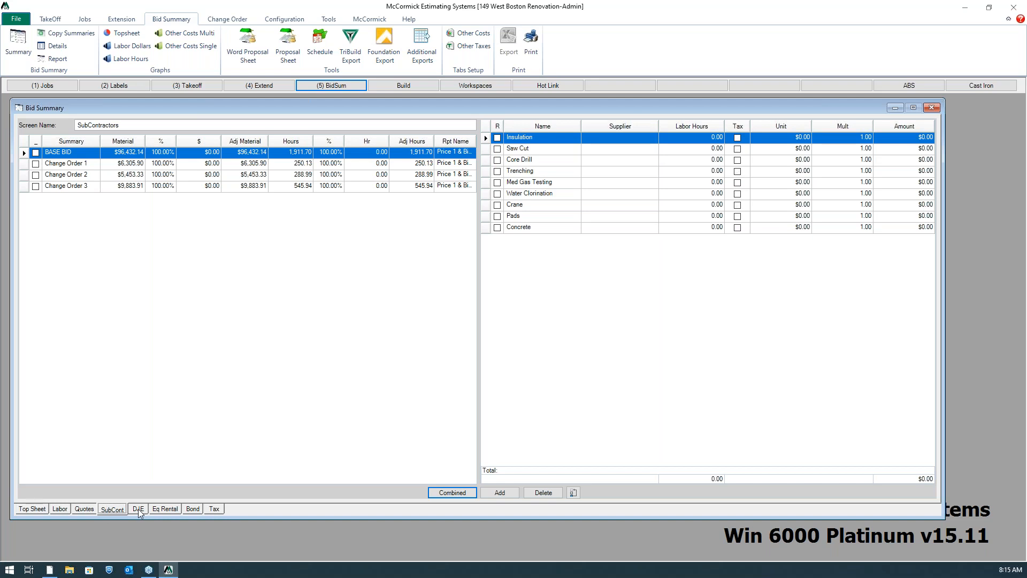
left_click(139, 510)
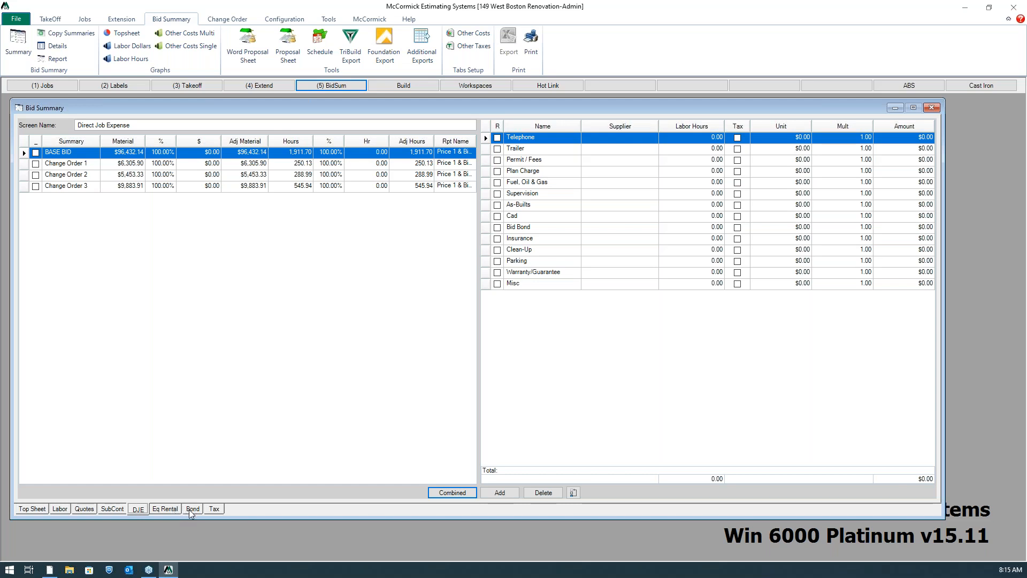
left_click(157, 511)
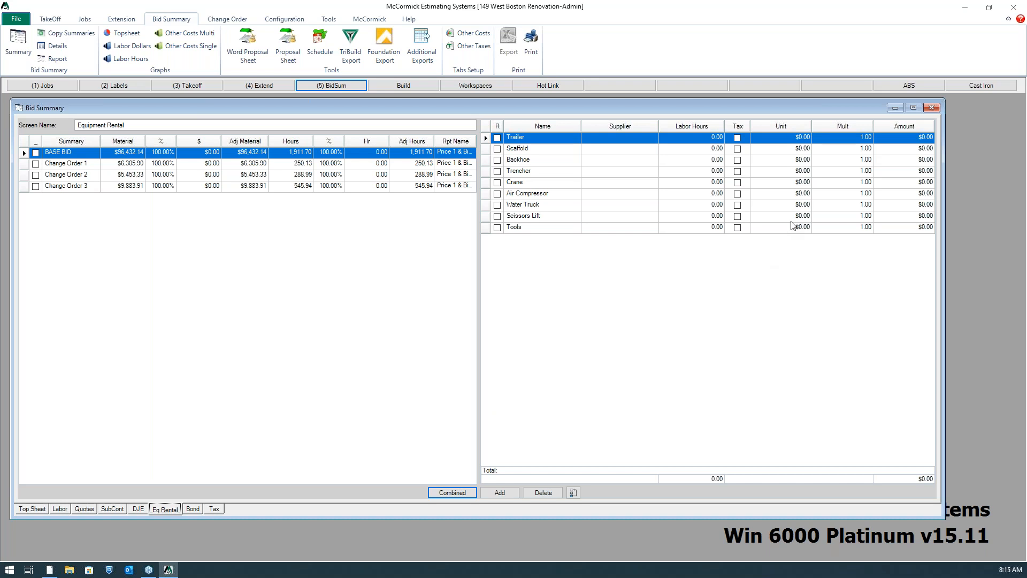
left_click(215, 509)
left_click(32, 510)
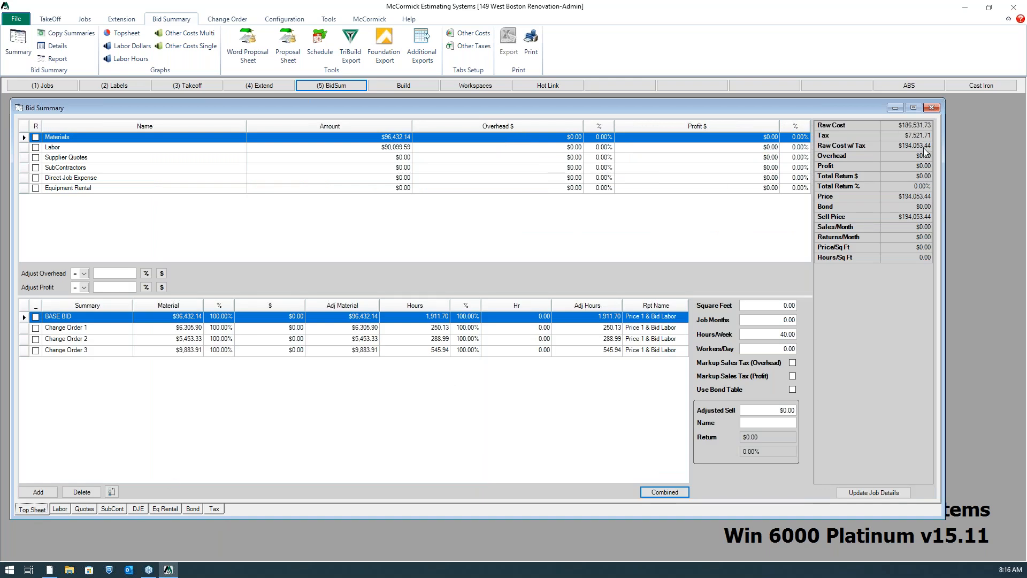
Apply 10% overhead and 15% profit to all cost categories on the BASE BID top sheet
left_click(111, 274)
type("10")
left_click(146, 274)
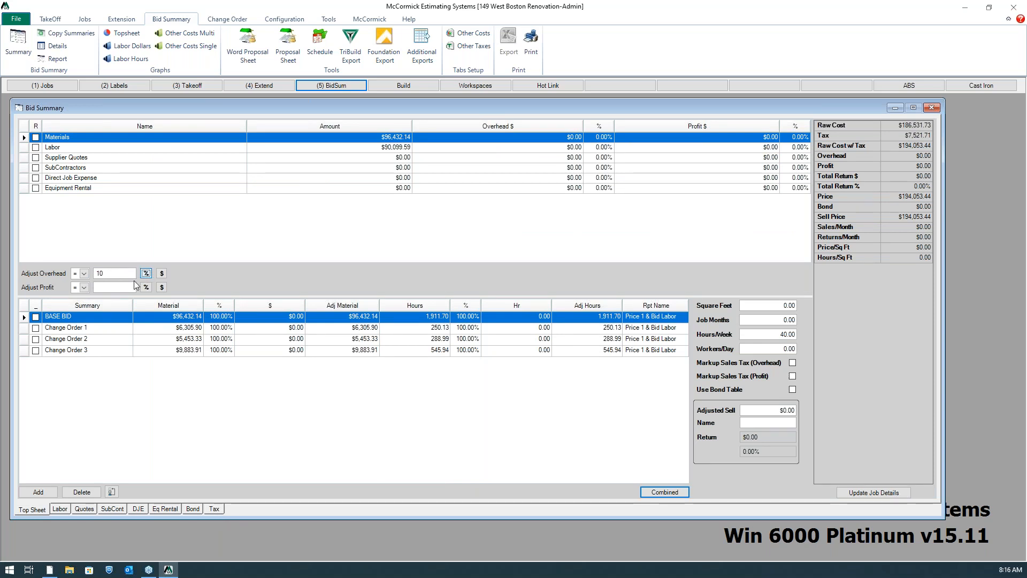
left_click(128, 287)
type("15")
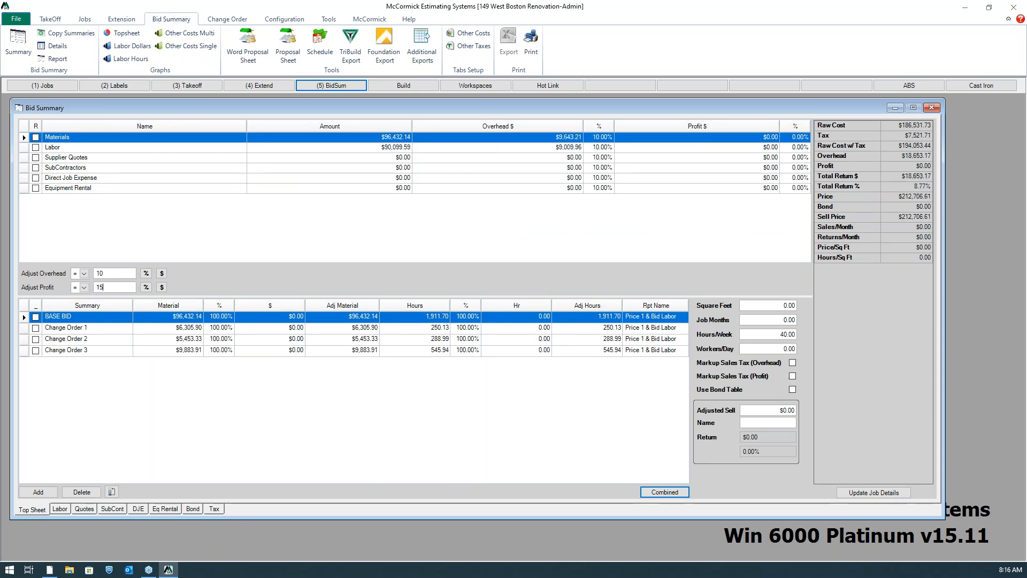
left_click(146, 288)
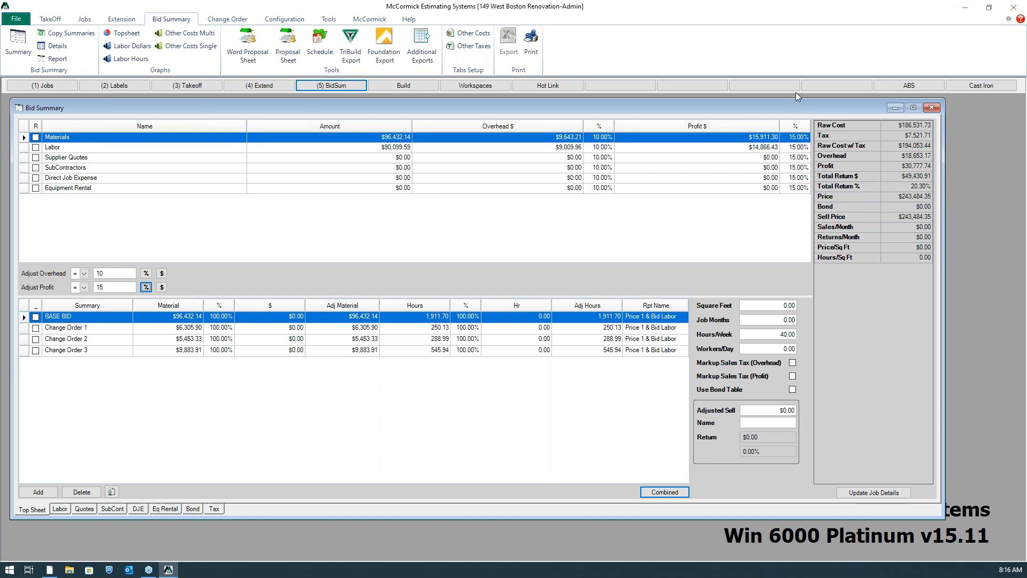
Set the profit percentage to 10% for Labor and 18% for Supplier Quotes
left_click(802, 147)
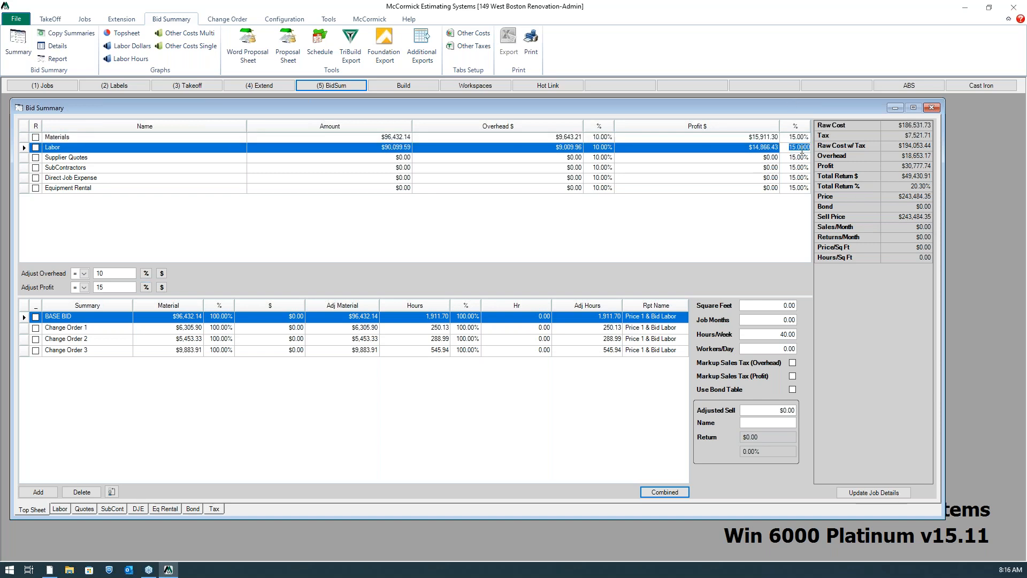
type("10")
left_click(803, 158)
left_click(803, 158)
type("10")
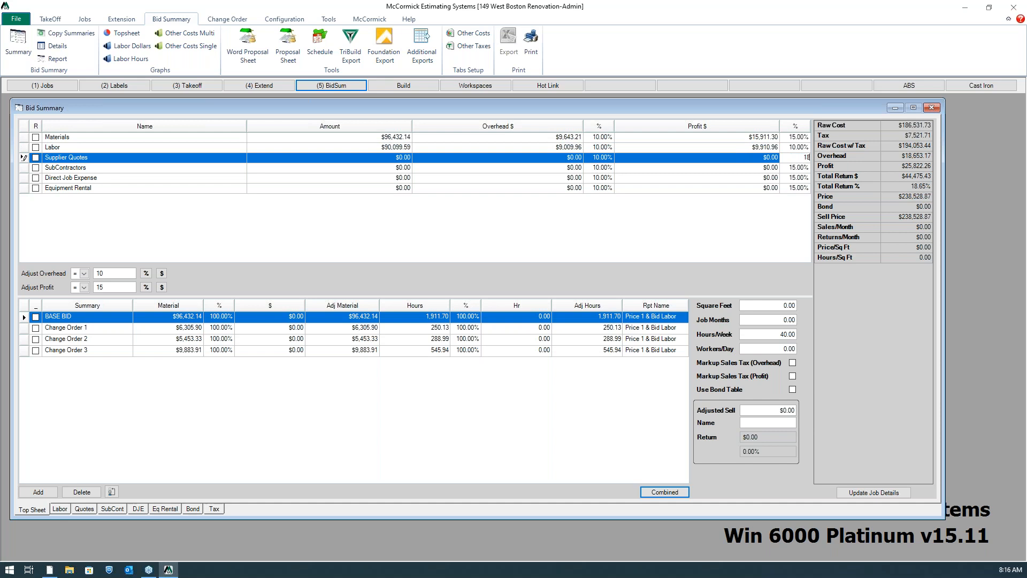
left_click(800, 178)
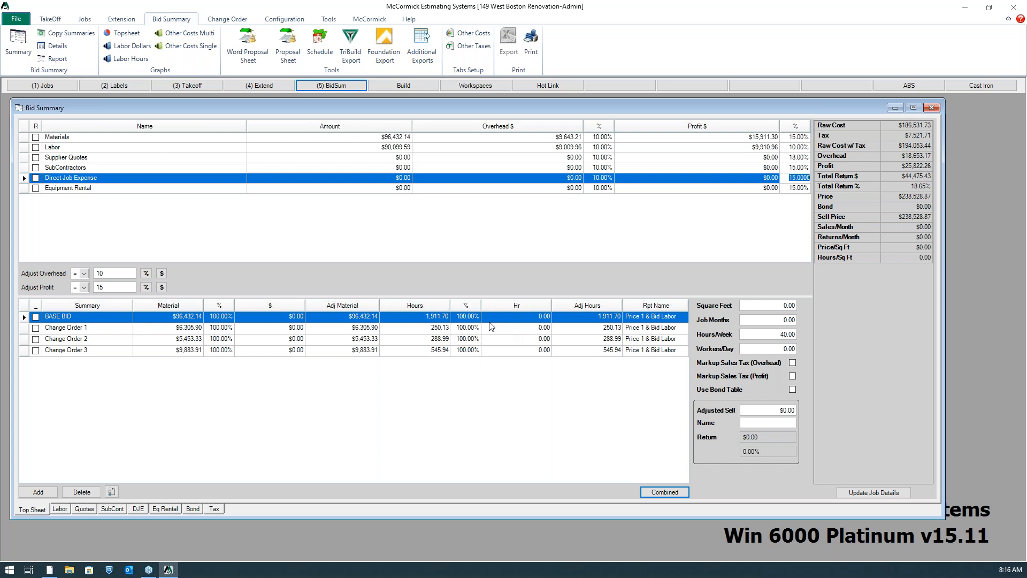
View the BASE BID top sheet cost breakdown as a graph and close the graph
left_click(118, 34)
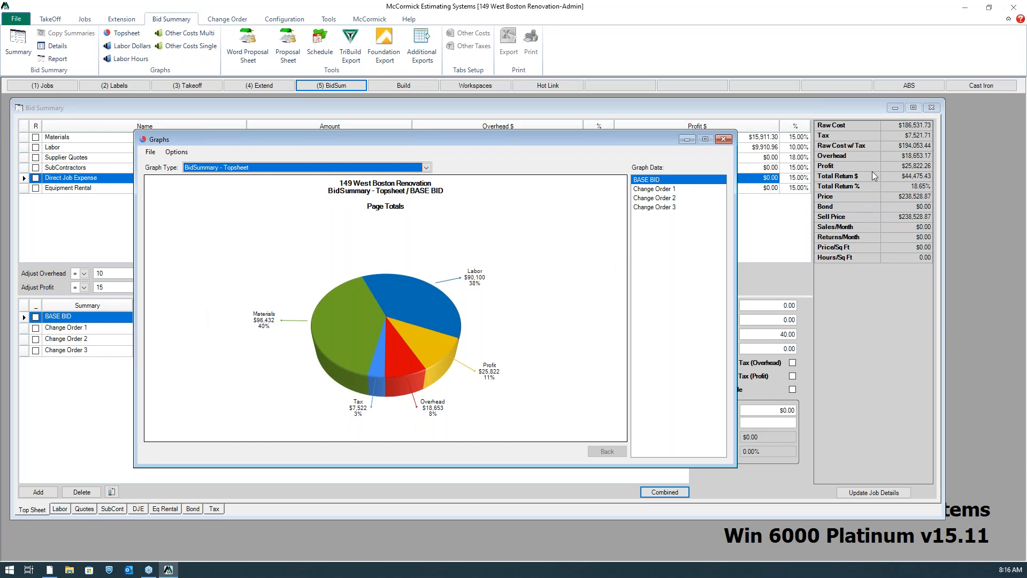
left_click(723, 139)
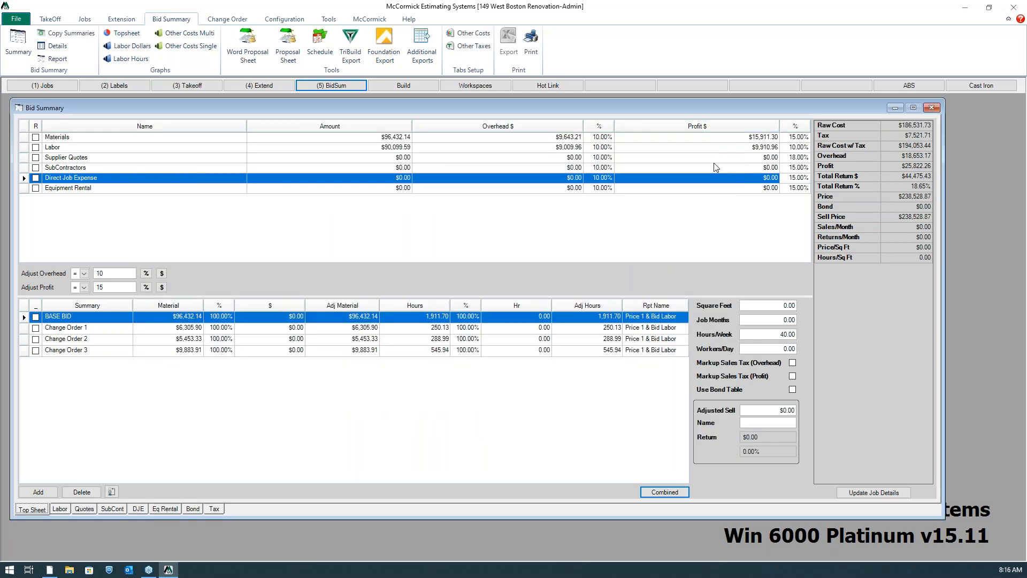